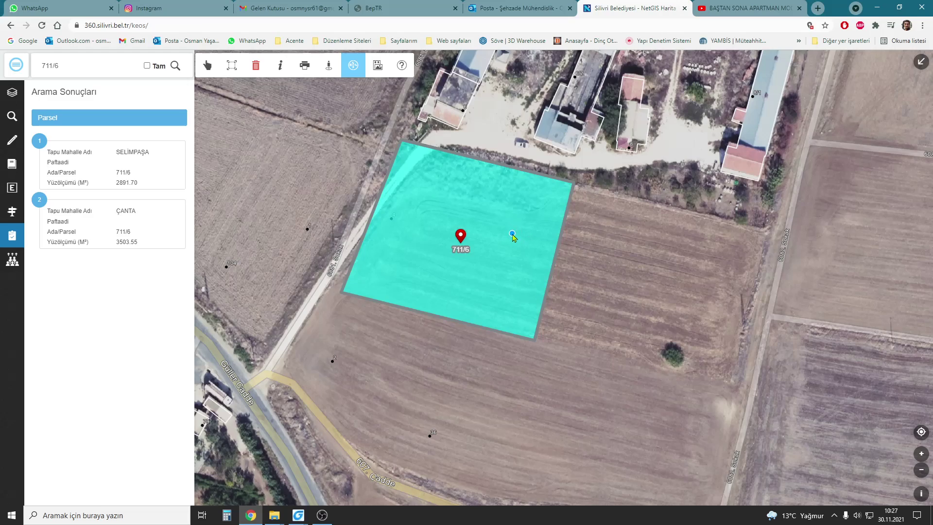
- Open the İmar Durumu zoning report for parcel 711/6 and confirm loading its plan map
{"action": "left_click", "coordinate": [511, 238]}
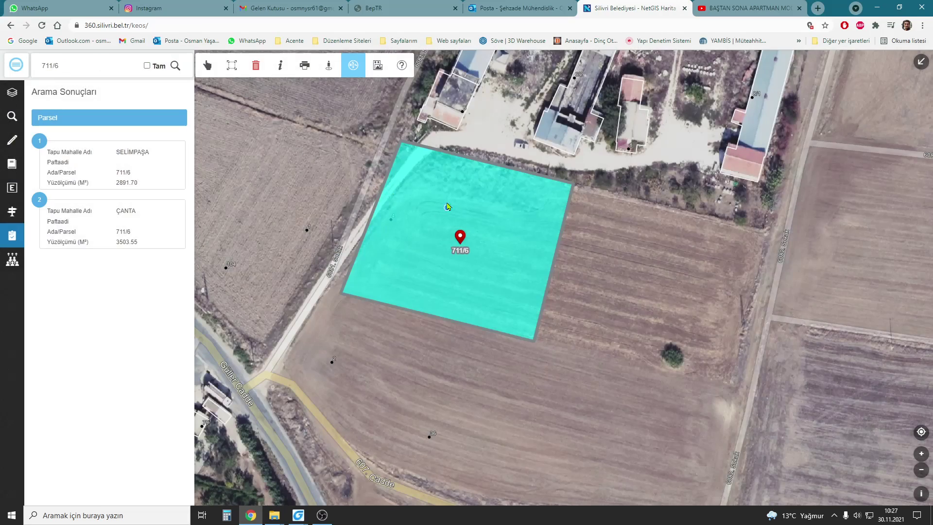
{"action": "left_click", "coordinate": [465, 208]}
{"action": "left_click", "coordinate": [270, 214]}
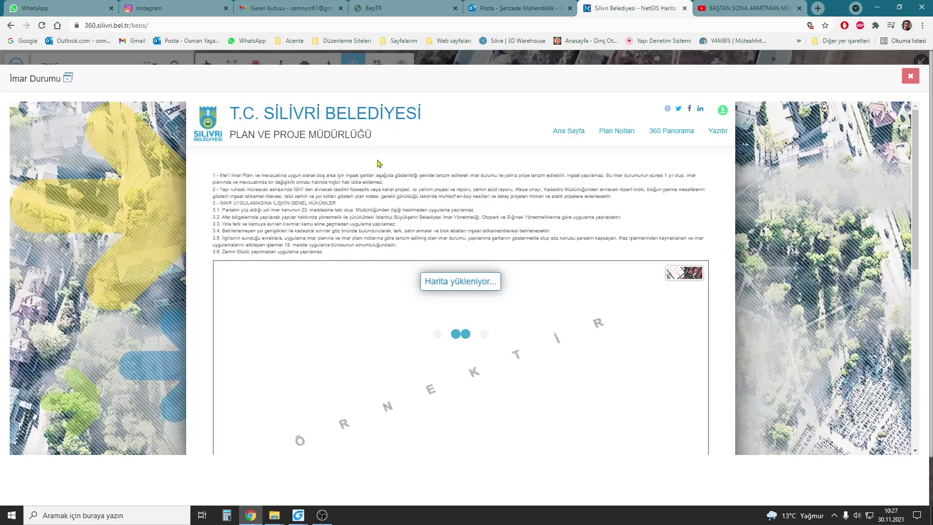
- Snip the parcel's zoning plan map area as a screen capture
{"action": "scroll", "coordinate": [442, 262], "scroll_direction": "down", "scroll_amount": 1}
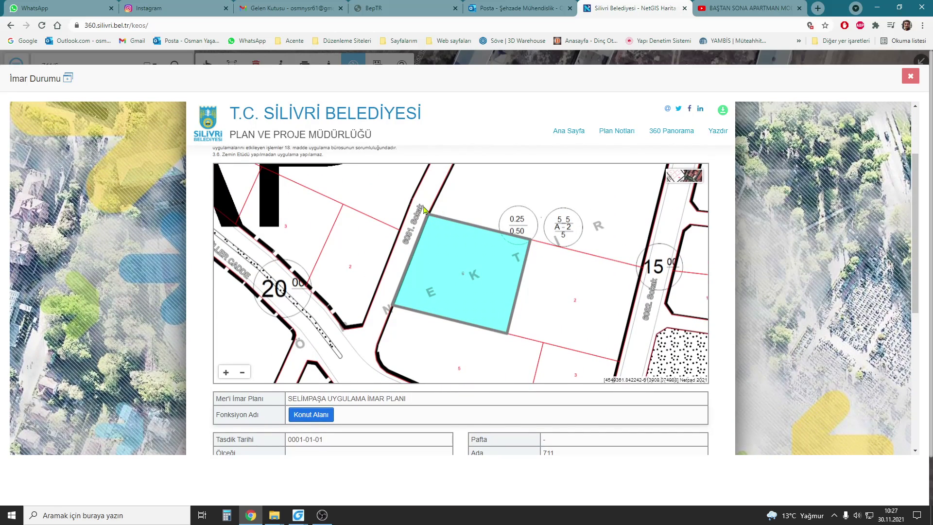
{"action": "scroll", "coordinate": [451, 316], "scroll_direction": "down", "scroll_amount": 3}
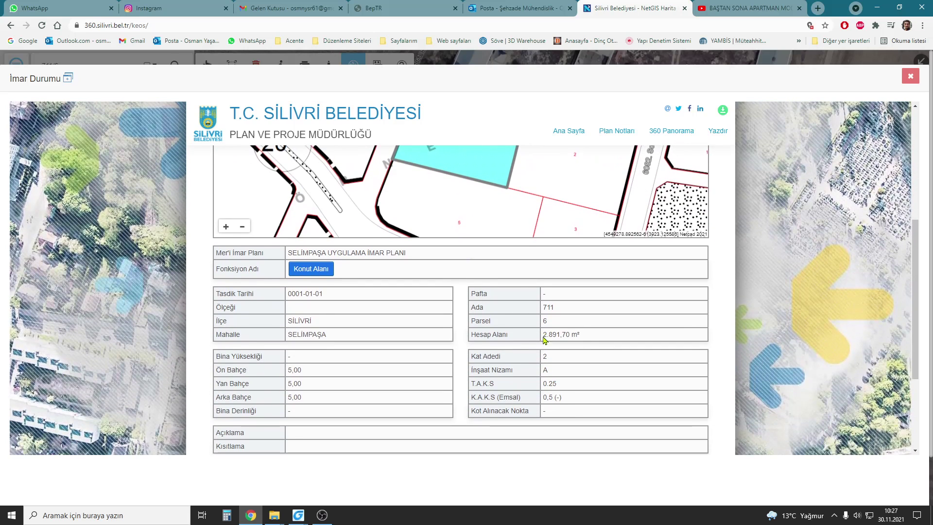
{"action": "scroll", "coordinate": [573, 292], "scroll_direction": "up", "scroll_amount": 2}
{"action": "scroll", "coordinate": [541, 248], "scroll_direction": "up", "scroll_amount": 1}
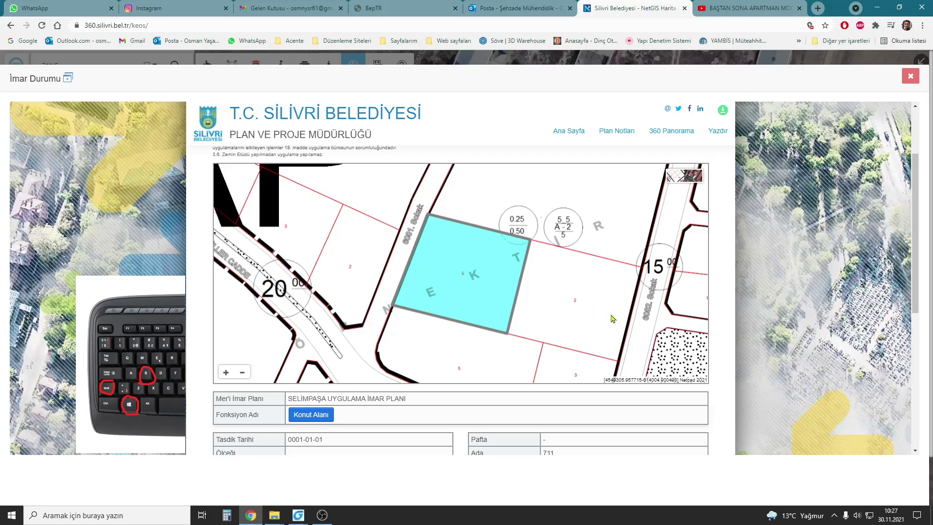
{"action": "key", "text": "super+shift+s"}
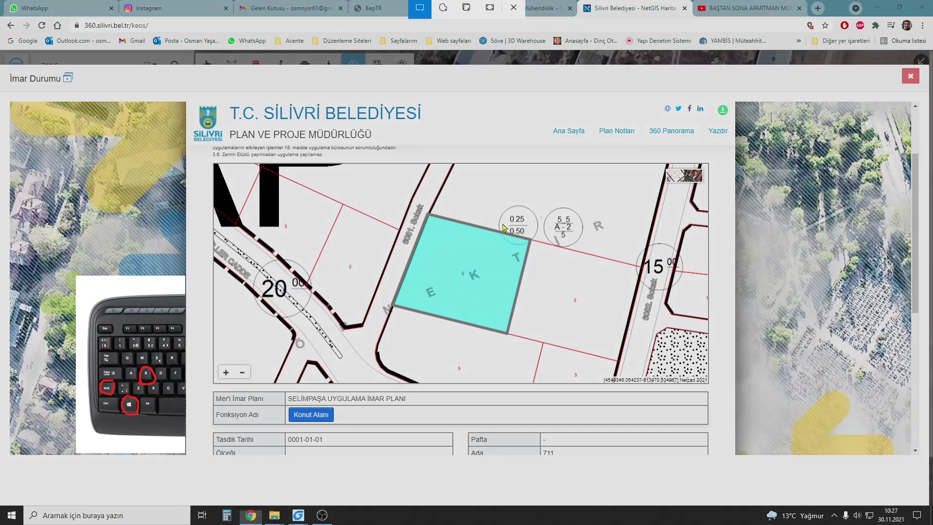
{"action": "left_click_drag", "start_coordinate": [341, 158], "coordinate": [711, 415]}
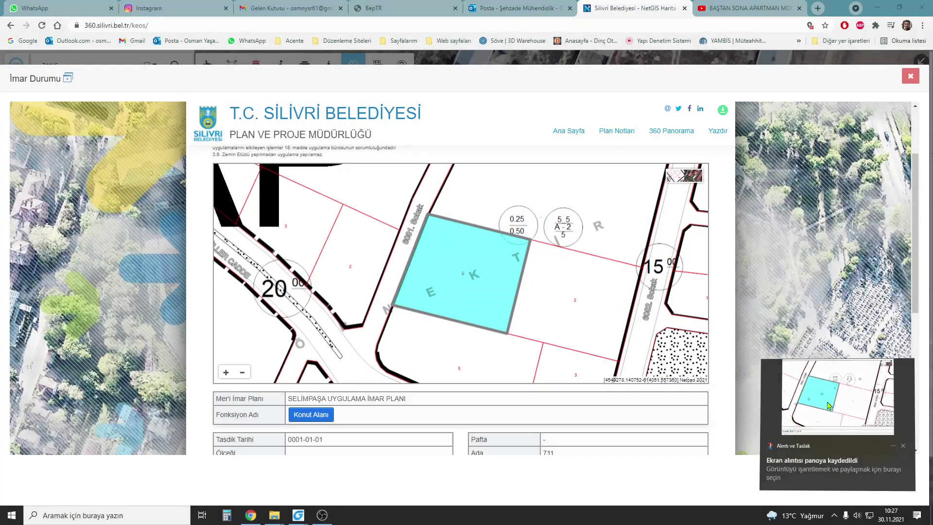
- Save the map snip as an image and drag it onto the GstarCAD drawing
{"action": "left_click", "coordinate": [817, 403]}
{"action": "left_click", "coordinate": [534, 42]}
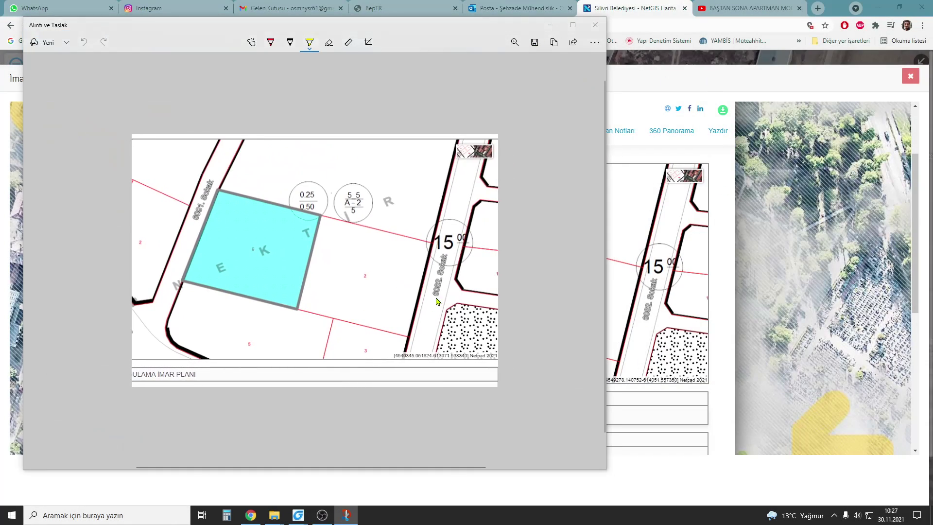
{"action": "key", "text": "Return"}
{"action": "left_click", "coordinate": [595, 25]}
{"action": "key", "text": "super+d"}
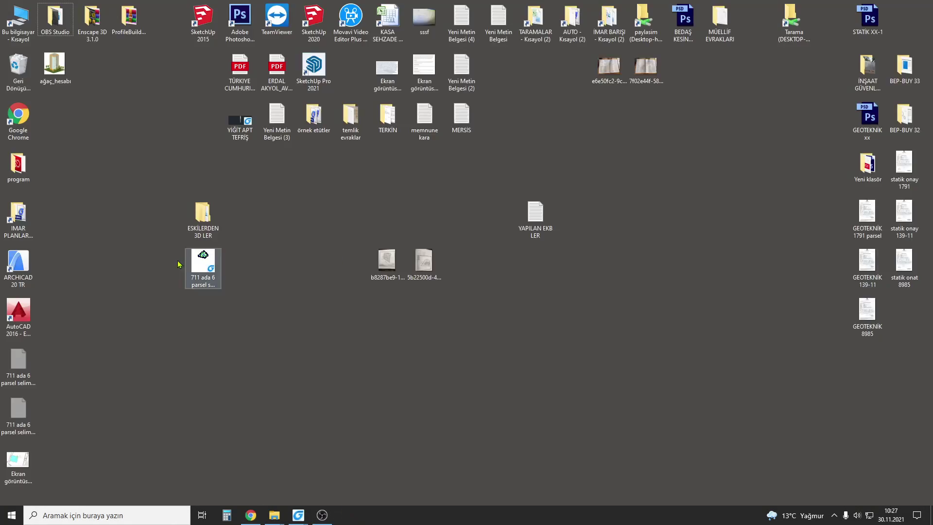
{"action": "left_click_drag", "start_coordinate": [30, 472], "coordinate": [367, 401]}
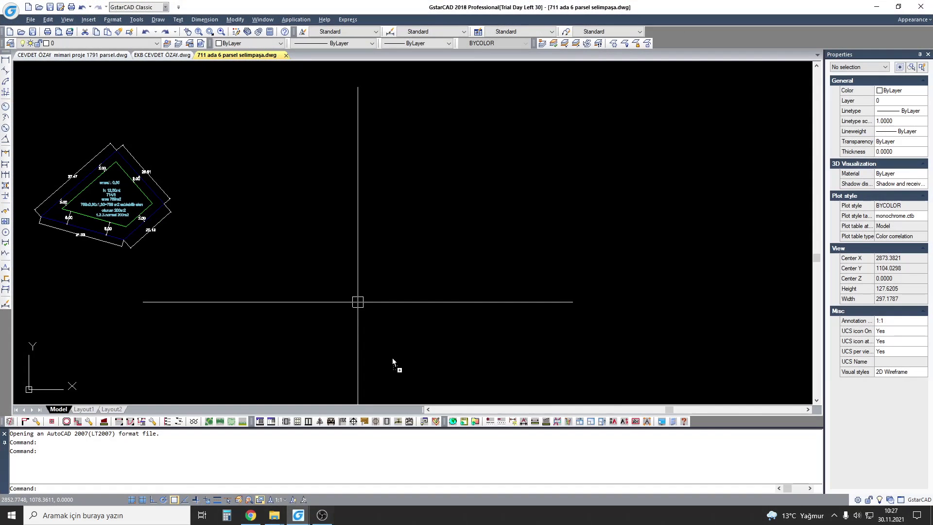
- Insert the zoning-map screenshot at the default insertion point, rotation and scale
{"action": "scroll", "coordinate": [534, 289], "scroll_direction": "down", "scroll_amount": 3}
{"action": "left_click", "coordinate": [478, 270]}
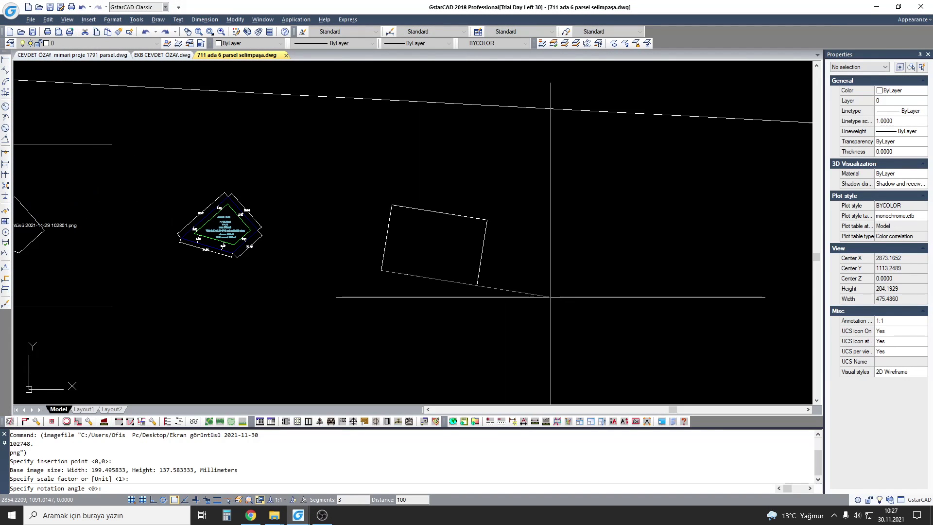
{"action": "key", "text": "F8"}
{"action": "left_click", "coordinate": [534, 289]}
{"action": "scroll", "coordinate": [533, 289], "scroll_direction": "up", "scroll_amount": 4}
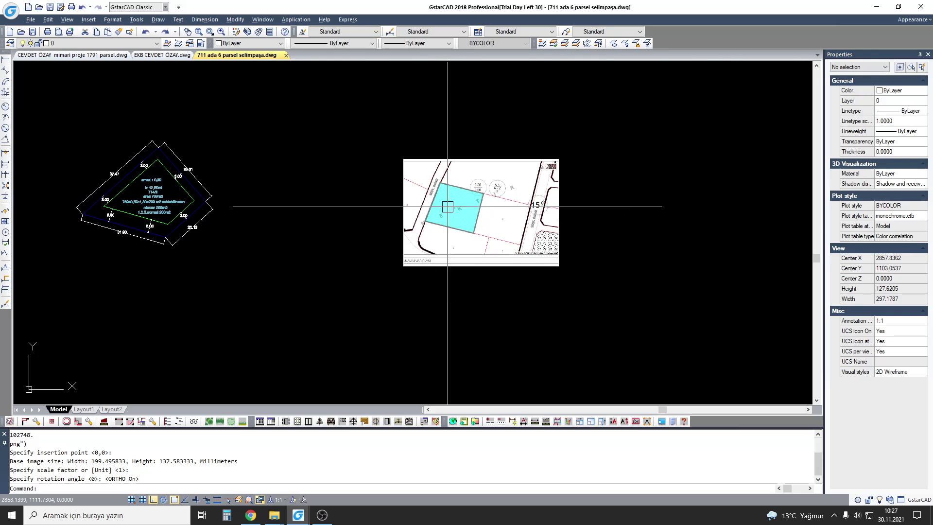
{"action": "middle_click_drag", "start_coordinate": [471, 202], "coordinate": [456, 204]}
{"action": "key", "text": "Escape"}
{"action": "scroll", "coordinate": [443, 198], "scroll_direction": "up", "scroll_amount": 3}
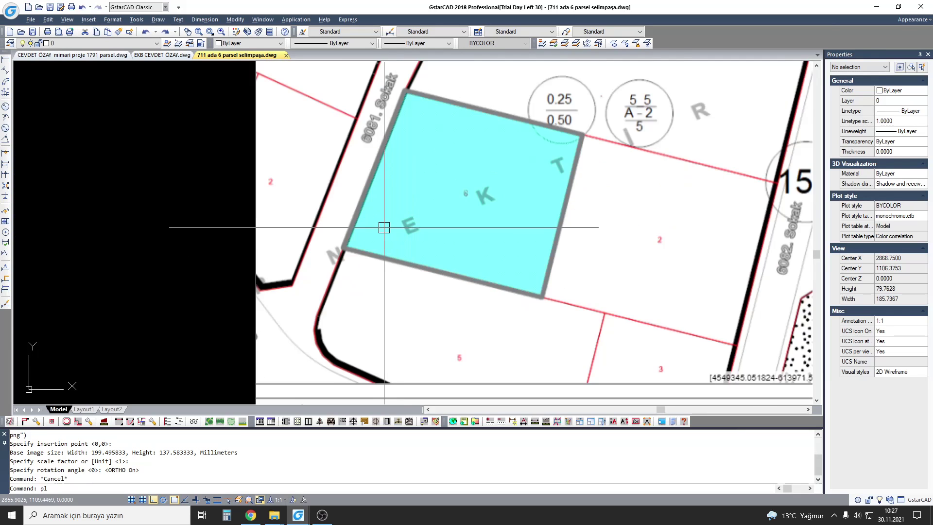
{"action": "scroll", "coordinate": [374, 223], "scroll_direction": "up", "scroll_amount": 3}
- Trace the cyan parcel's four corners with a closed polyline using PL
{"action": "type", "text": "pl"}
{"action": "key", "text": "Return"}
{"action": "left_click", "coordinate": [312, 265]}
{"action": "scroll", "coordinate": [312, 264], "scroll_direction": "down", "scroll_amount": 3}
{"action": "scroll", "coordinate": [437, 292], "scroll_direction": "up", "scroll_amount": 3}
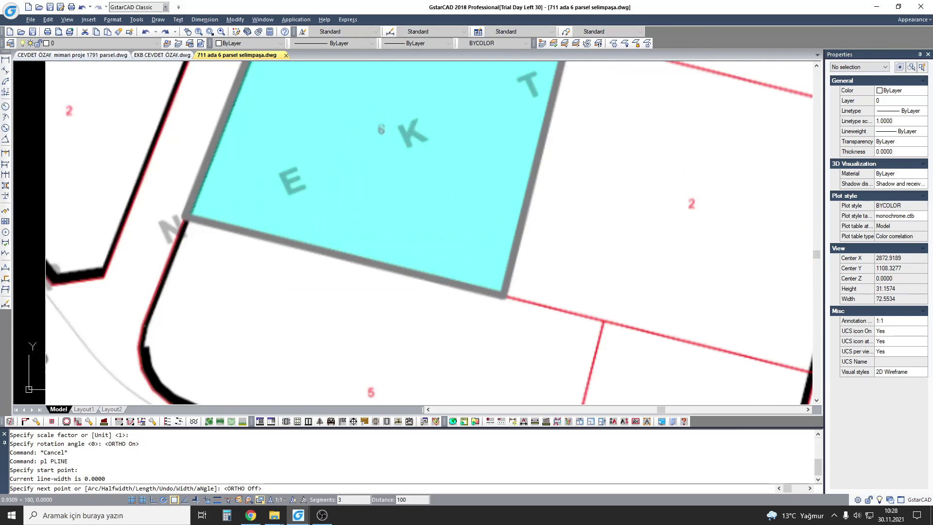
{"action": "scroll", "coordinate": [505, 299], "scroll_direction": "up", "scroll_amount": 3}
{"action": "key", "text": "F8"}
{"action": "left_click", "coordinate": [504, 299]}
{"action": "scroll", "coordinate": [535, 306], "scroll_direction": "down", "scroll_amount": 3}
{"action": "scroll", "coordinate": [558, 308], "scroll_direction": "up", "scroll_amount": 6}
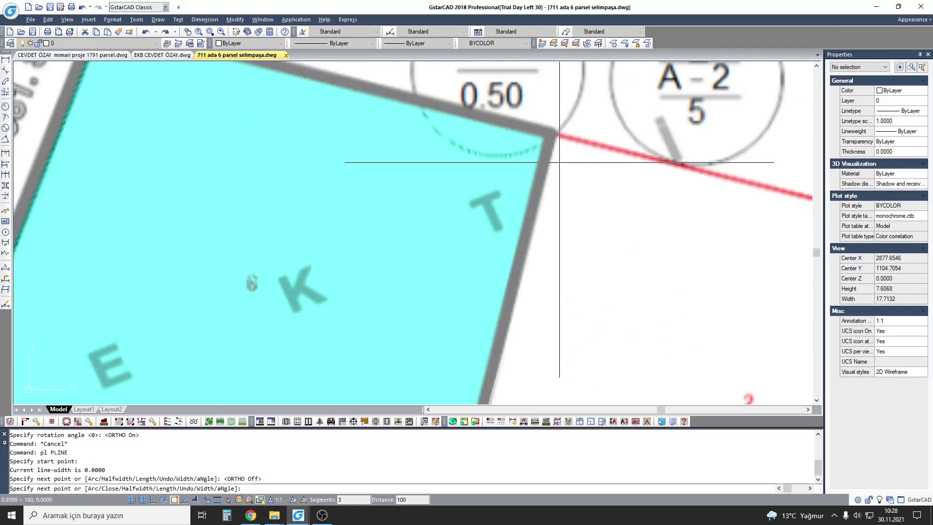
{"action": "left_click", "coordinate": [554, 133]}
{"action": "scroll", "coordinate": [554, 133], "scroll_direction": "down", "scroll_amount": 5}
{"action": "scroll", "coordinate": [431, 75], "scroll_direction": "up", "scroll_amount": 4}
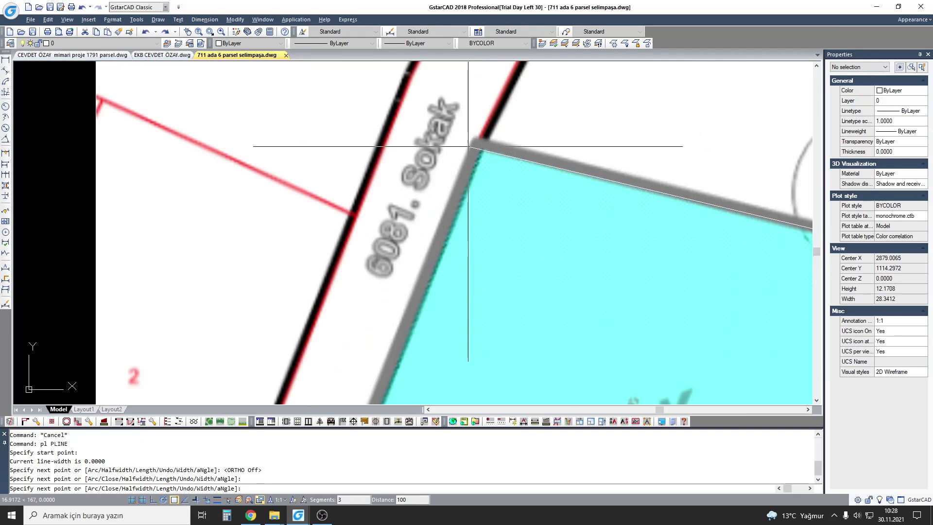
{"action": "left_click", "coordinate": [477, 144]}
{"action": "scroll", "coordinate": [478, 144], "scroll_direction": "down", "scroll_amount": 3}
{"action": "type", "text": "c"}
{"action": "key", "text": "Return"}
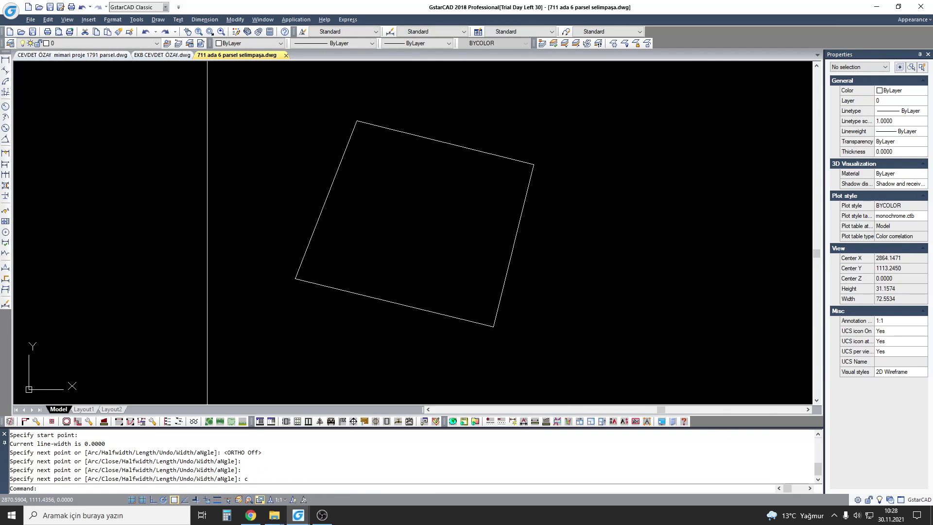
- Check the traced outline's area of 267.0938, then bring back the NetGIS zoning page
{"action": "left_click", "coordinate": [430, 143]}
{"action": "scroll", "coordinate": [416, 202], "scroll_direction": "down", "scroll_amount": 1}
{"action": "scroll", "coordinate": [395, 191], "scroll_direction": "down", "scroll_amount": 3}
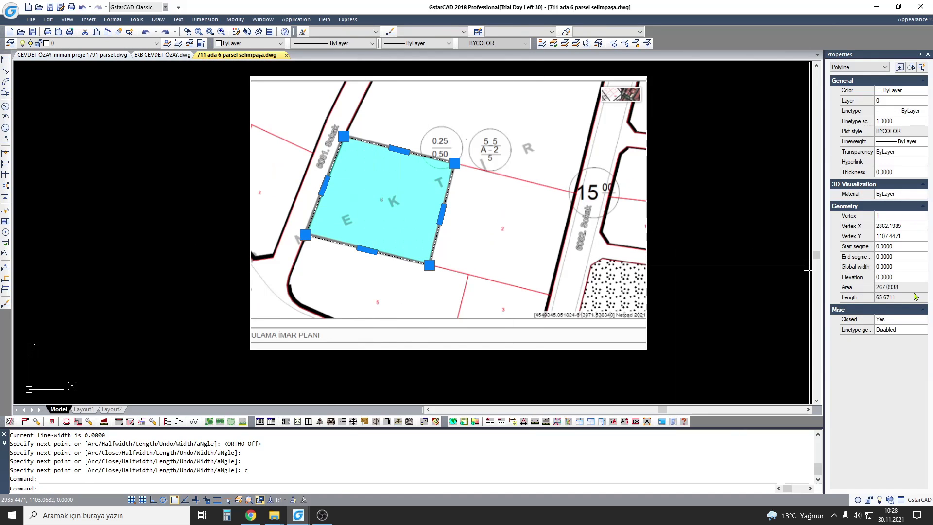
{"action": "scroll", "coordinate": [366, 191], "scroll_direction": "down", "scroll_amount": 3}
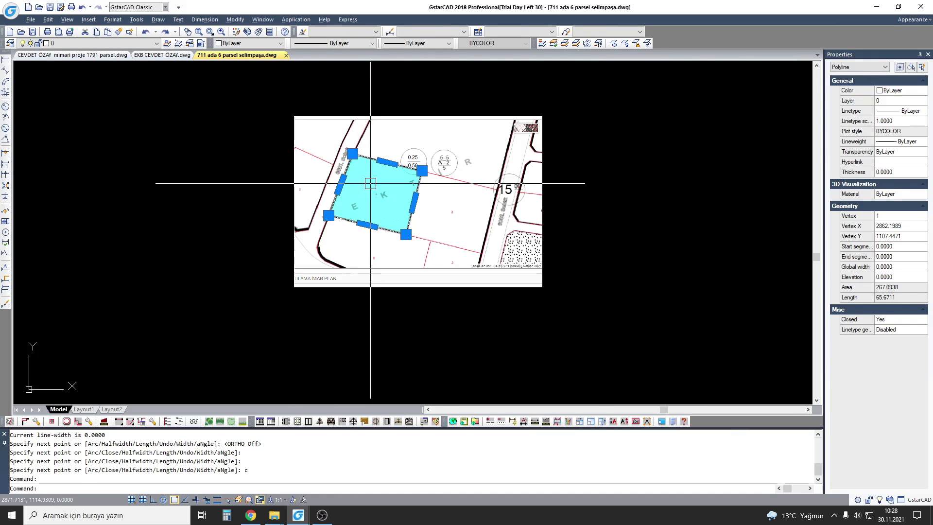
{"action": "scroll", "coordinate": [343, 401], "scroll_direction": "down", "scroll_amount": 2}
{"action": "key", "text": "Escape"}
{"action": "left_click", "coordinate": [251, 514]}
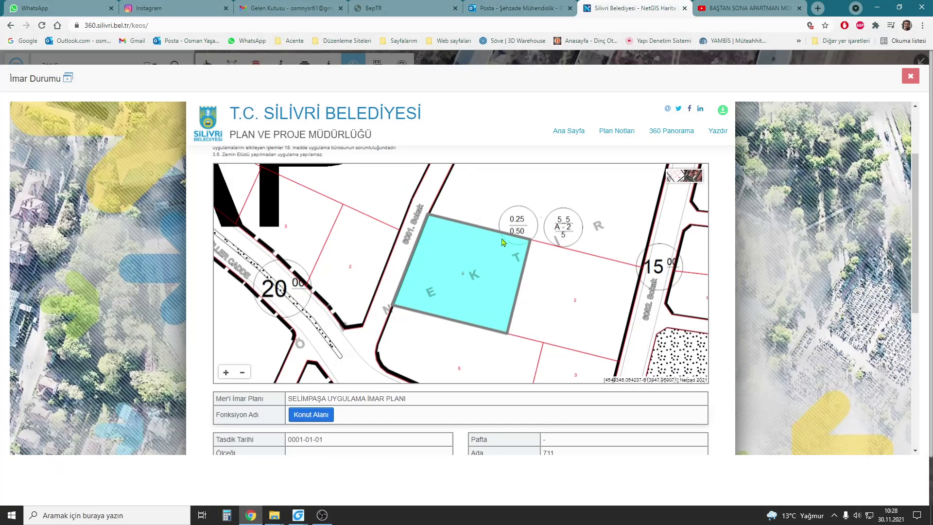
- Put the 2.891,7 m² Hesap Alanı into Calculator and reselect the traced outline in GstarCAD
{"action": "scroll", "coordinate": [610, 383], "scroll_direction": "down", "scroll_amount": 4}
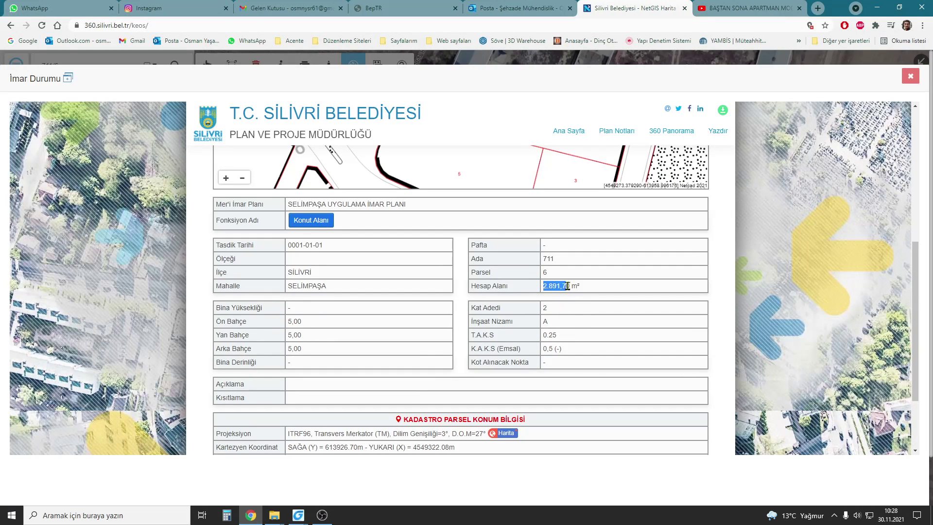
{"action": "left_click", "coordinate": [227, 515]}
{"action": "left_click_drag", "start_coordinate": [326, 104], "coordinate": [710, 146]}
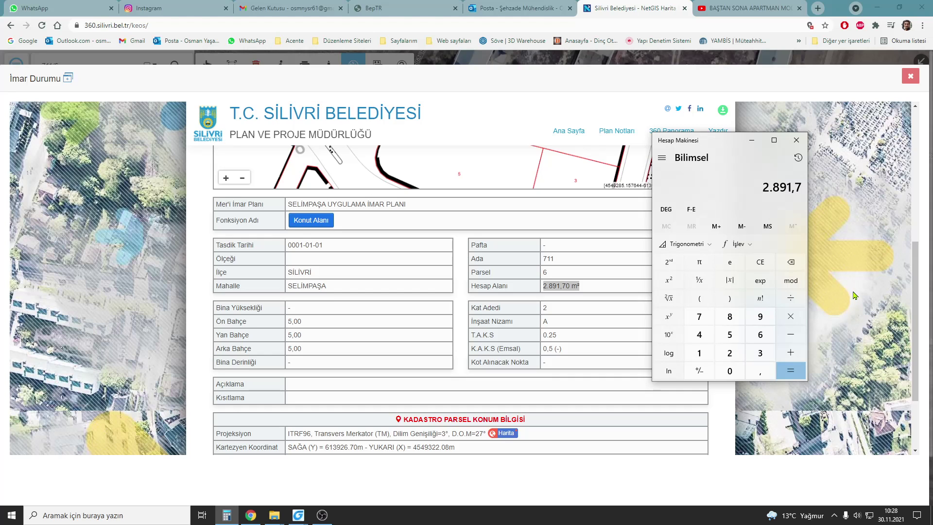
{"action": "mouse_move", "coordinate": [297, 515]}
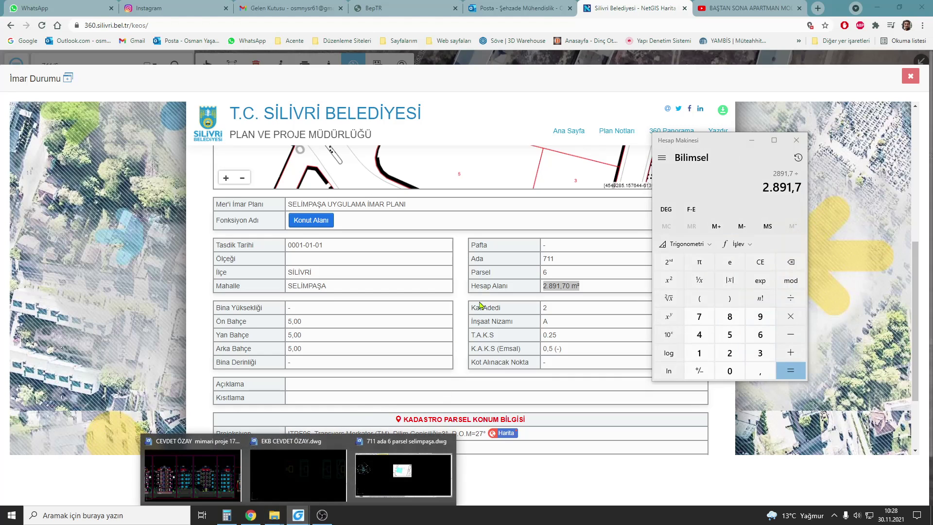
{"action": "left_click", "coordinate": [359, 466]}
{"action": "left_click", "coordinate": [343, 210]}
{"action": "scroll", "coordinate": [343, 210], "scroll_direction": "up", "scroll_amount": 4}
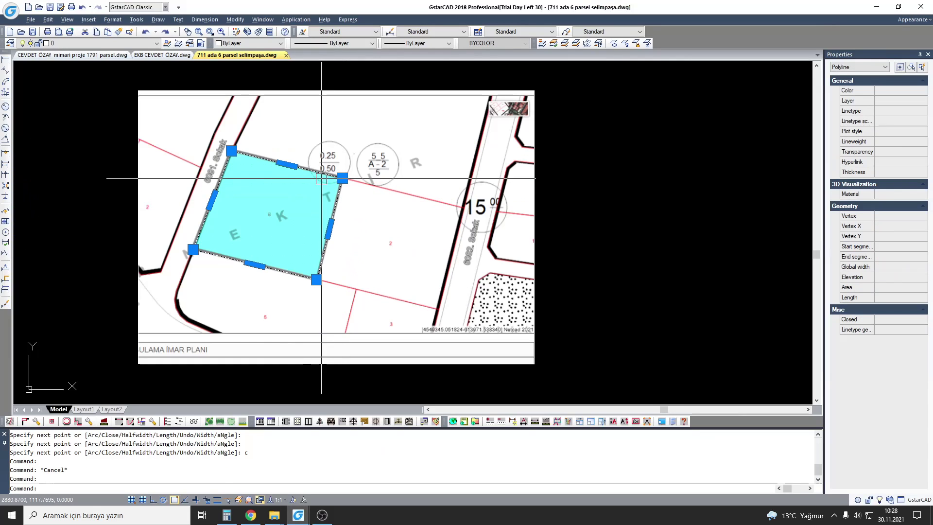
- Compute the 3.2903 scale factor as the square root of the area ratio
{"action": "left_click", "coordinate": [226, 515]}
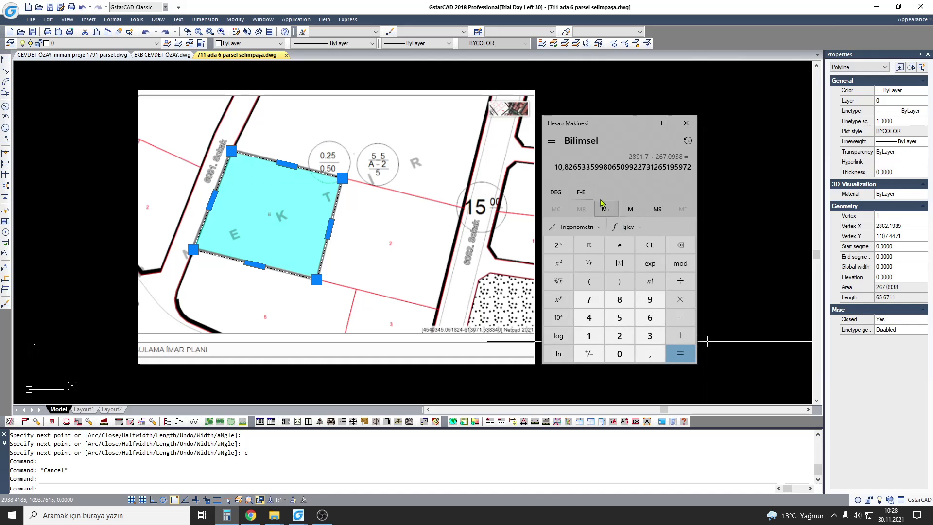
{"action": "left_click", "coordinate": [561, 282]}
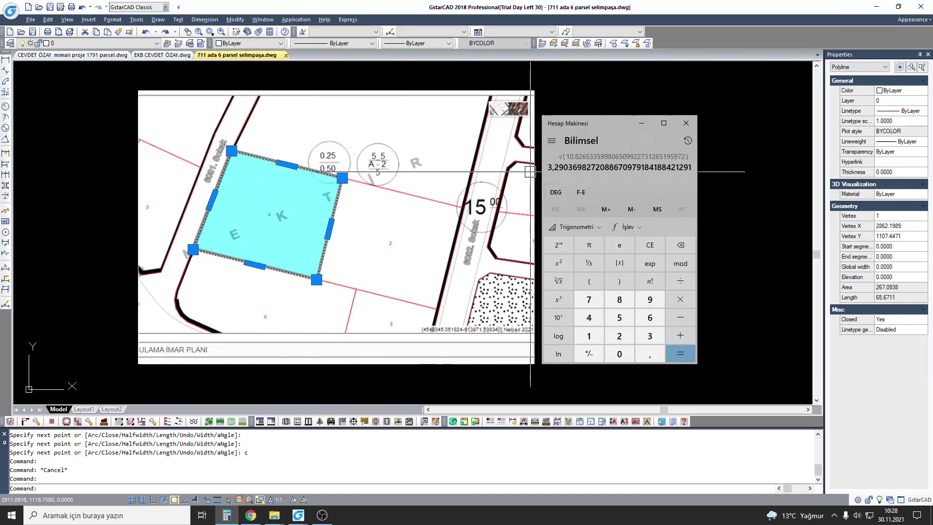
{"action": "key", "text": "Escape"}
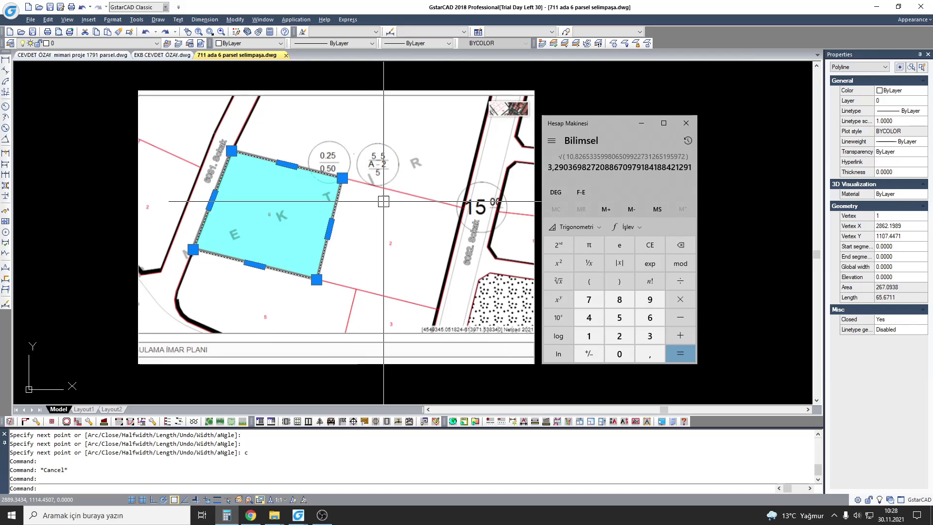
{"action": "scroll", "coordinate": [481, 204], "scroll_direction": "down", "scroll_amount": 5}
{"action": "key", "text": "Escape"}
- Start SCALE on the map image and parcel outline from a picked base point
{"action": "type", "text": "sc"}
{"action": "key", "text": "Return"}
{"action": "left_click_drag", "start_coordinate": [506, 285], "coordinate": [382, 160]}
{"action": "key", "text": "Return"}
{"action": "left_click", "coordinate": [394, 183]}
{"action": "type", "text": "3.2903"}
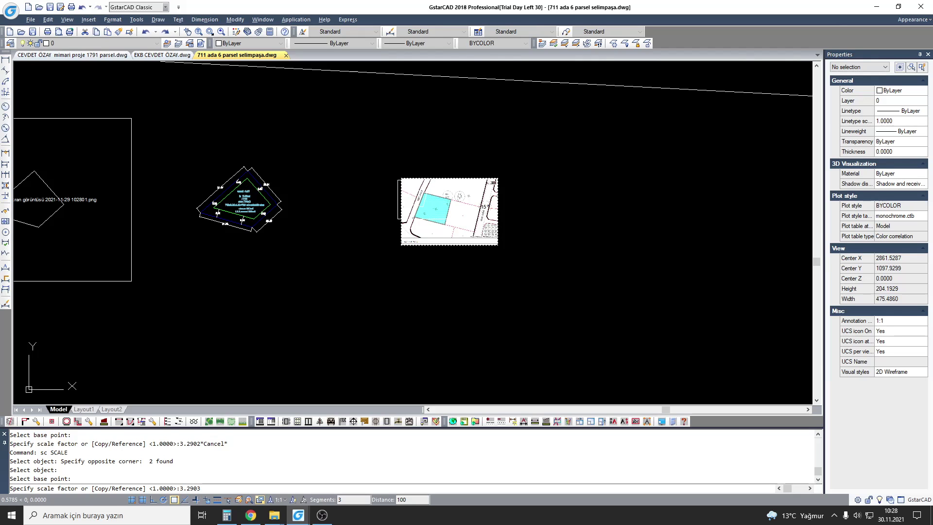
- Scale by 3.2903 and compare the outline's 2891.5775 area with NetGIS's 2.891,70 m²
{"action": "key", "text": "Return"}
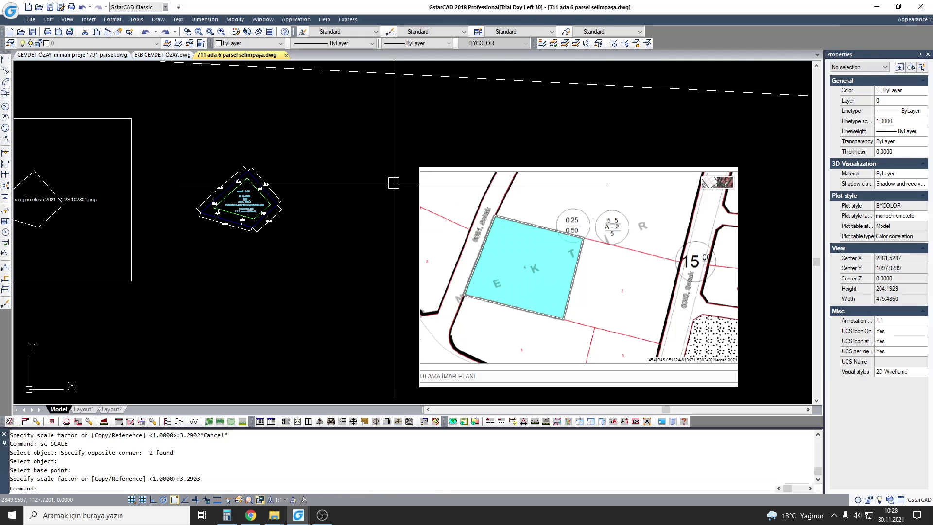
{"action": "middle_click_drag", "start_coordinate": [490, 218], "coordinate": [411, 187]}
{"action": "left_click", "coordinate": [477, 201]}
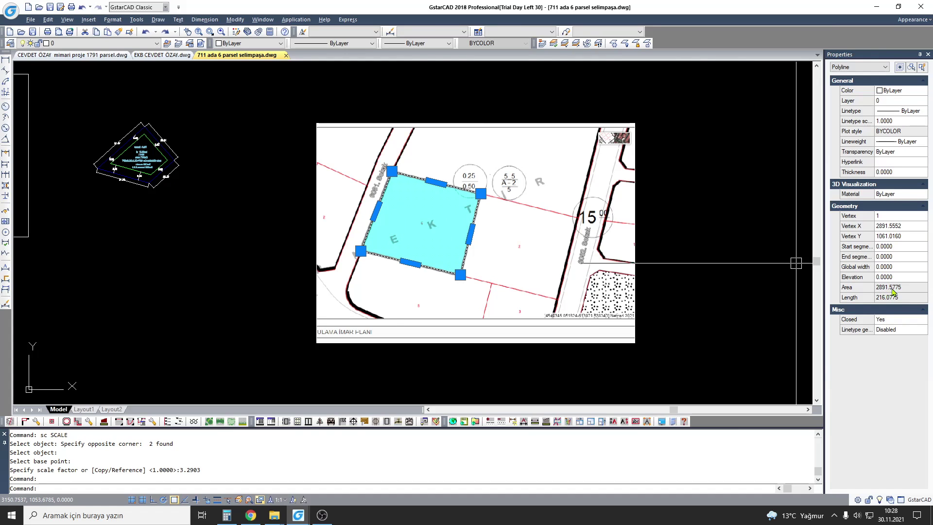
{"action": "left_click", "coordinate": [245, 518]}
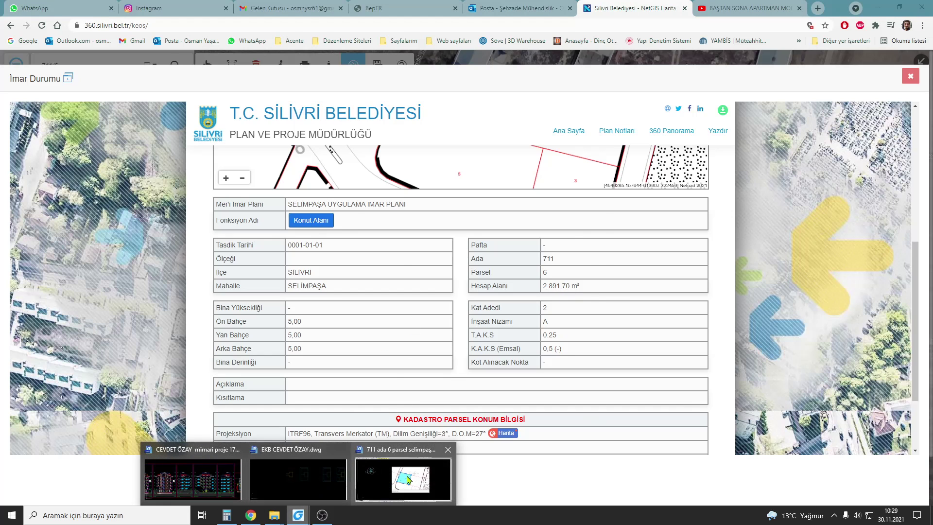
- Review the İmar Durumu page's 5.00 setbacks and parcel coordinates
{"action": "mouse_move", "coordinate": [298, 515]}
{"action": "left_click", "coordinate": [408, 479]}
{"action": "key", "text": "Escape"}
{"action": "scroll", "coordinate": [437, 204], "scroll_direction": "up", "scroll_amount": 2}
{"action": "scroll", "coordinate": [410, 207], "scroll_direction": "up", "scroll_amount": 2}
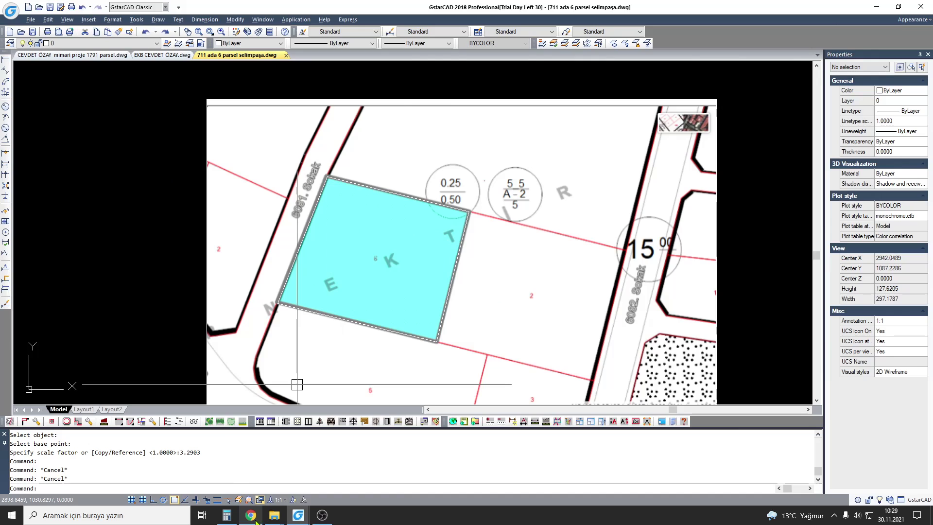
{"action": "left_click", "coordinate": [257, 521]}
{"action": "scroll", "coordinate": [558, 282], "scroll_direction": "down", "scroll_amount": 1}
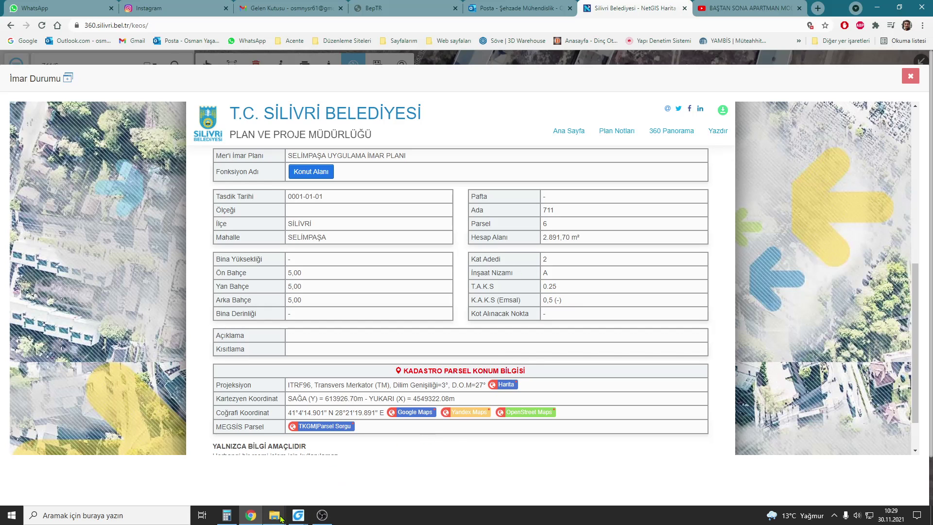
{"action": "mouse_move", "coordinate": [298, 515]}
{"action": "left_click", "coordinate": [404, 476]}
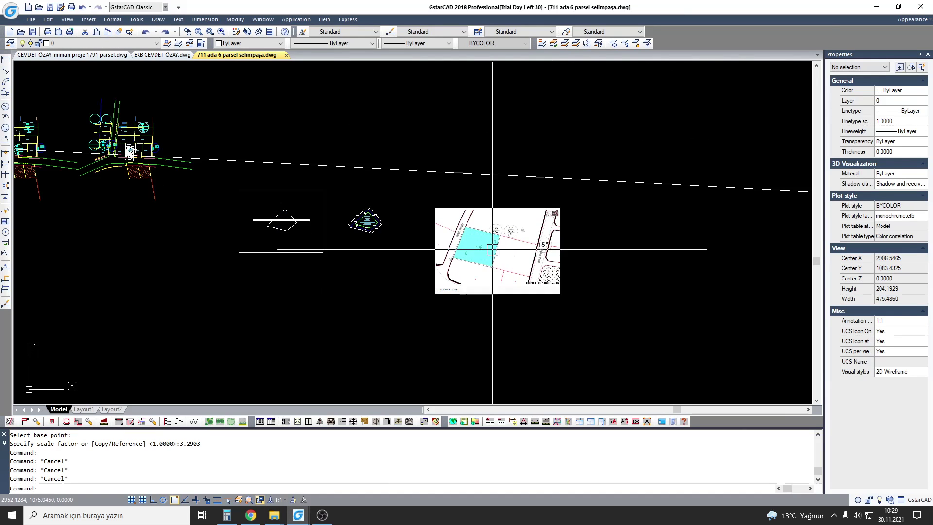
- Copy the parcel outline downward below the scaled map with ORTHO on
{"action": "type", "text": "co"}
{"action": "left_click", "coordinate": [474, 267]}
{"action": "key", "text": "Return"}
{"action": "left_click", "coordinate": [478, 294]}
{"action": "middle_click_drag", "start_coordinate": [476, 339], "coordinate": [416, 243]}
{"action": "key", "text": "F8"}
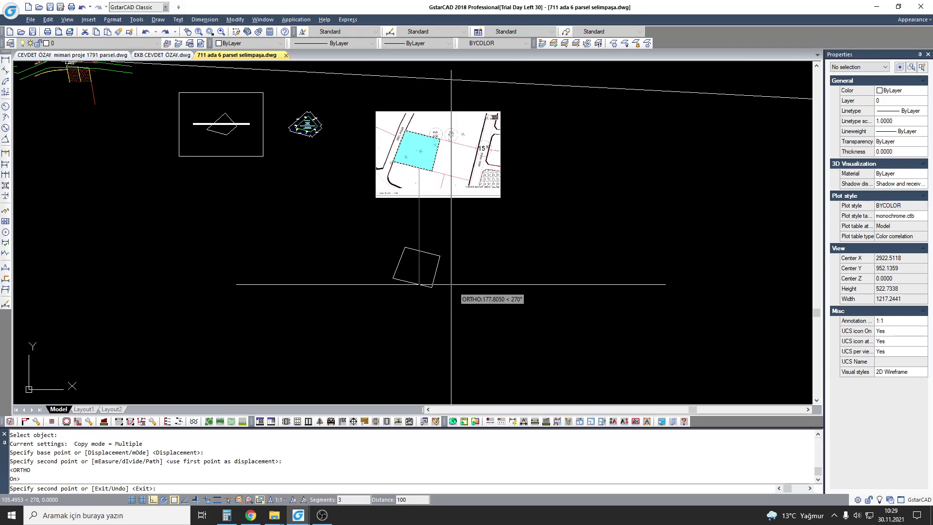
- Erase the stray long sloped line from the drawing
{"action": "key", "text": "Escape"}
{"action": "scroll", "coordinate": [442, 274], "scroll_direction": "down", "scroll_amount": 2}
{"action": "type", "text": "l"}
{"action": "left_click", "coordinate": [411, 159]}
{"action": "key", "text": "Escape"}
{"action": "type", "text": "e"}
{"action": "left_click_drag", "start_coordinate": [587, 204], "coordinate": [358, 114]}
{"action": "key", "text": "Return"}
{"action": "key", "text": "Escape"}
- Copy the seven annotation objects into the parcel
{"action": "scroll", "coordinate": [370, 181], "scroll_direction": "up", "scroll_amount": 4}
{"action": "type", "text": "c"}
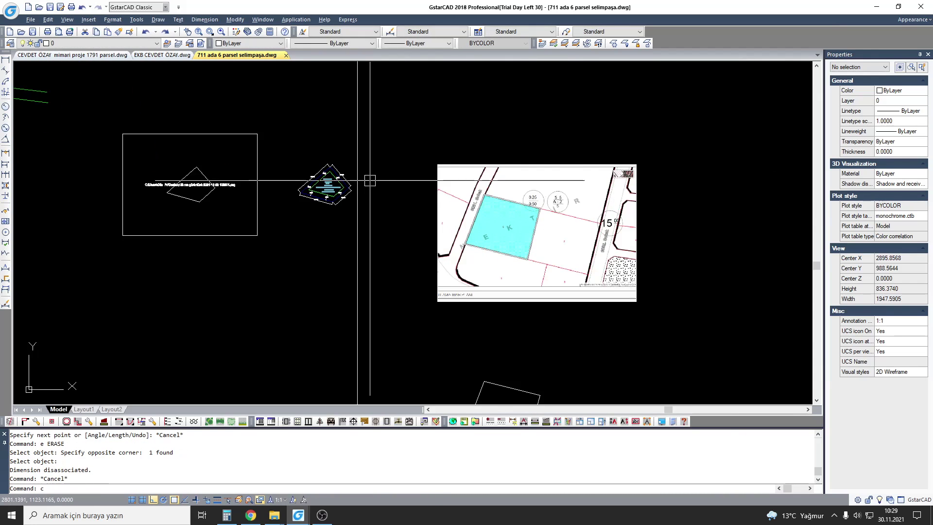
{"action": "type", "text": "o"}
{"action": "scroll", "coordinate": [369, 181], "scroll_direction": "up", "scroll_amount": 5}
{"action": "left_click_drag", "start_coordinate": [627, 389], "coordinate": [73, 68]}
{"action": "key", "text": "Return"}
{"action": "left_click", "coordinate": [355, 173]}
{"action": "scroll", "coordinate": [394, 218], "scroll_direction": "down", "scroll_amount": 5}
{"action": "scroll", "coordinate": [395, 218], "scroll_direction": "up", "scroll_amount": 3}
{"action": "scroll", "coordinate": [340, 202], "scroll_direction": "up", "scroll_amount": 2}
{"action": "left_click", "coordinate": [333, 212]}
{"action": "scroll", "coordinate": [334, 212], "scroll_direction": "up", "scroll_amount": 2}
{"action": "key", "text": "Escape"}
- Scale the copied annotation texts and frame by a factor of 1.5
{"action": "left_click_drag", "start_coordinate": [441, 254], "coordinate": [369, 170]}
{"action": "type", "text": "sc"}
{"action": "key", "text": "Return"}
{"action": "left_click", "coordinate": [404, 204]}
{"action": "type", "text": "1.5"}
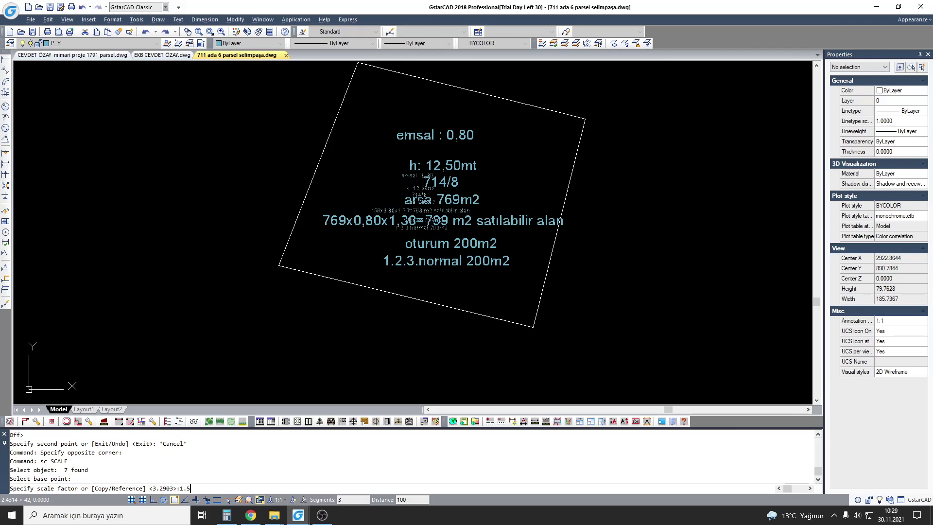
{"action": "key", "text": "Return"}
{"action": "key", "text": "Escape"}
- Check the zoning page and change the emsal value to 0,50
{"action": "scroll", "coordinate": [416, 141], "scroll_direction": "up", "scroll_amount": 3}
{"action": "scroll", "coordinate": [417, 156], "scroll_direction": "up", "scroll_amount": 4}
{"action": "type", "text": "ed DDEDIT"}
{"action": "key", "text": "Return"}
{"action": "left_click", "coordinate": [250, 514]}
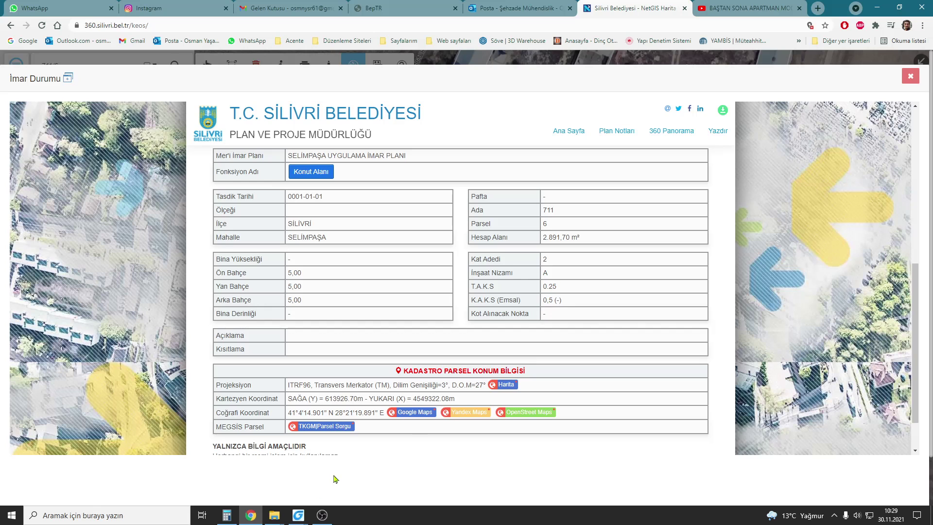
{"action": "mouse_move", "coordinate": [298, 515]}
{"action": "left_click", "coordinate": [403, 479]}
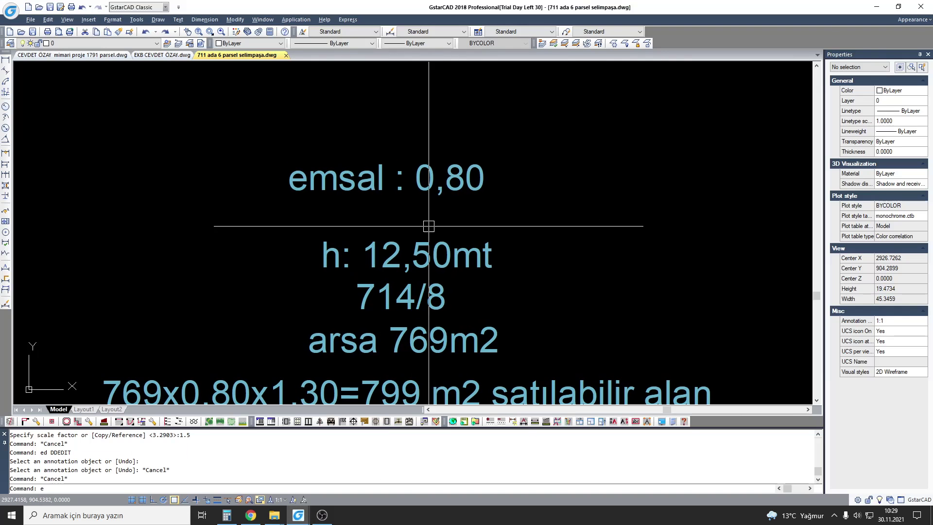
{"action": "left_click_drag", "start_coordinate": [439, 181], "coordinate": [459, 181]}
{"action": "type", "text": "5"}
{"action": "scroll", "coordinate": [457, 194], "scroll_direction": "down", "scroll_amount": 2}
- Duplicate the emsal line just above the original
{"action": "type", "text": "co"}
{"action": "left_click", "coordinate": [467, 179]}
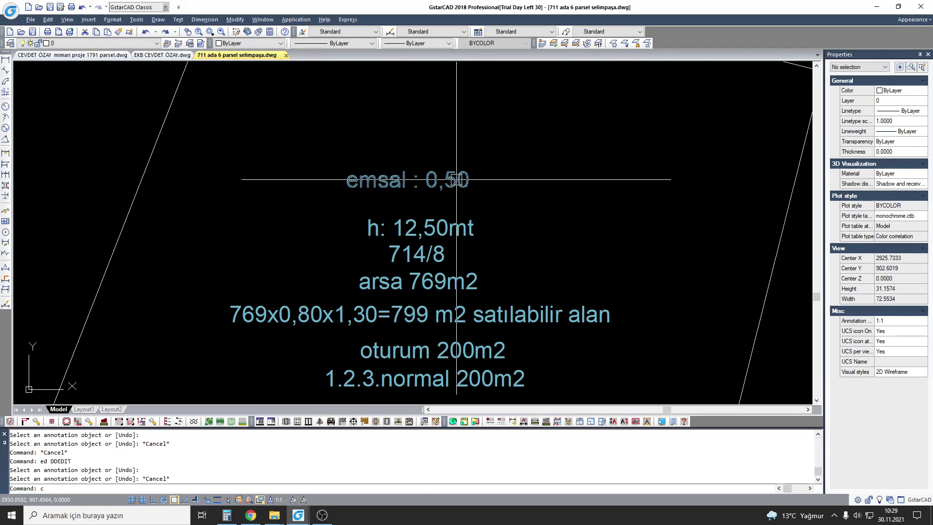
{"action": "key", "text": "Return"}
{"action": "left_click", "coordinate": [487, 172]}
{"action": "left_click", "coordinate": [441, 147]}
{"action": "key", "text": "Escape"}
- Retype the upper emsal copy as 'taks : 0,25'
{"action": "type", "text": "m MOVE"}
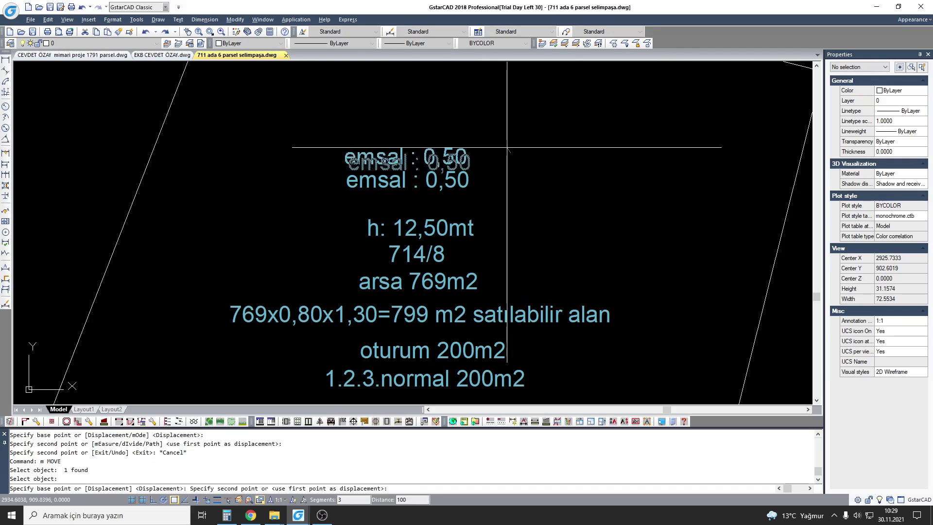
{"action": "scroll", "coordinate": [396, 165], "scroll_direction": "up", "scroll_amount": 2}
{"action": "type", "text": "ed"}
{"action": "key", "text": "Return"}
{"action": "left_click", "coordinate": [395, 165]}
{"action": "left_click_drag", "start_coordinate": [410, 148], "coordinate": [294, 146]}
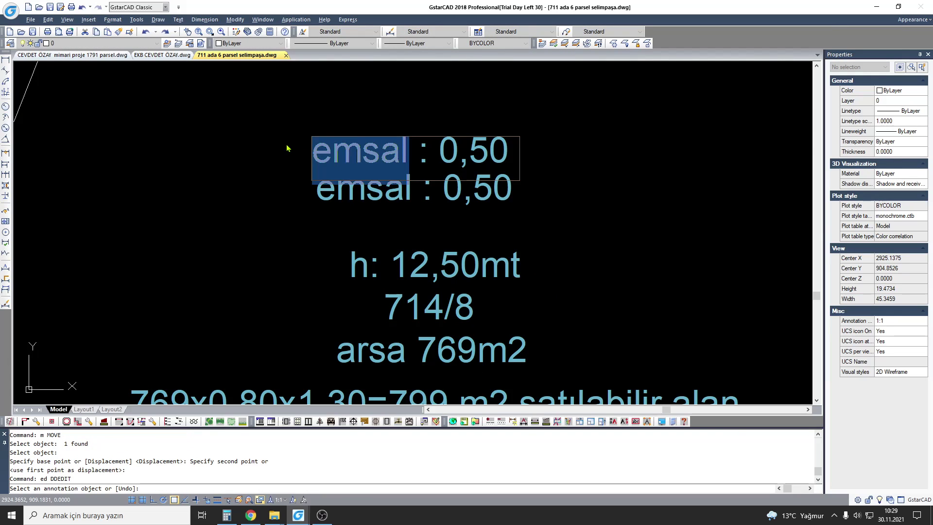
{"action": "type", "text": "taks : 0,25"}
{"action": "key", "text": "Return"}
{"action": "key", "text": "Escape"}
- Move the h: 12,50mt line above the taks line
{"action": "scroll", "coordinate": [478, 167], "scroll_direction": "down", "scroll_amount": 3}
{"action": "type", "text": "m"}
{"action": "left_click", "coordinate": [525, 186]}
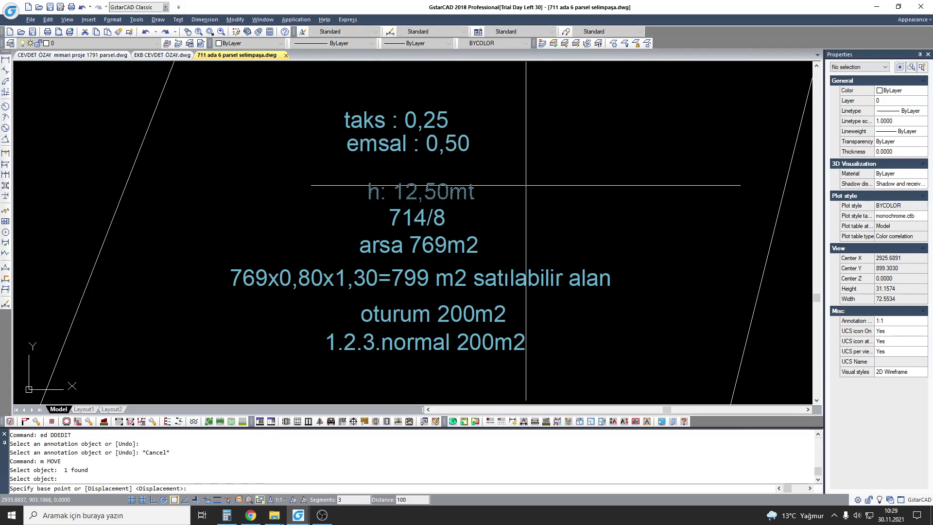
{"action": "middle_click_drag", "start_coordinate": [525, 185], "coordinate": [533, 219]}
{"action": "left_click", "coordinate": [429, 226]}
{"action": "left_click", "coordinate": [410, 128]}
{"action": "key", "text": "Escape"}
- Change the height line to 'h: 2 kat' and recheck the zoning page
{"action": "type", "text": "ed"}
{"action": "key", "text": "Return"}
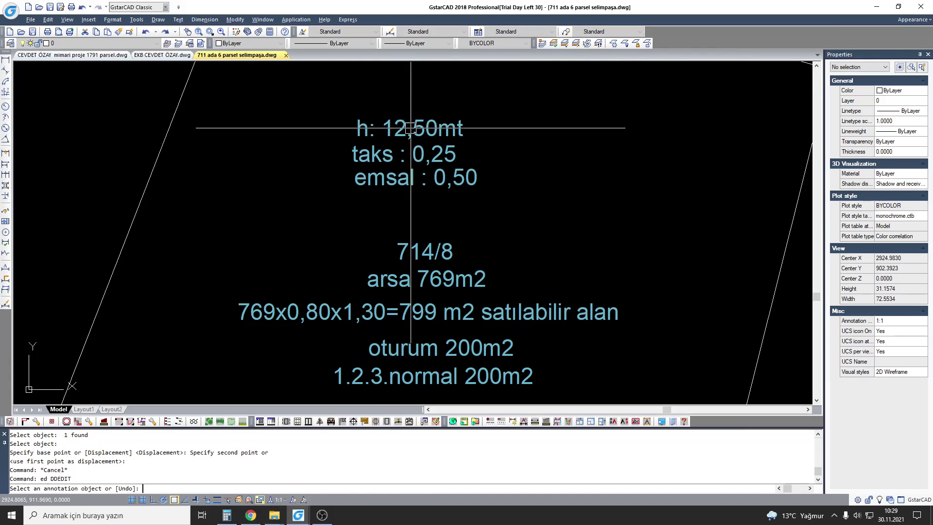
{"action": "left_click", "coordinate": [410, 128]}
{"action": "left_click_drag", "start_coordinate": [383, 128], "coordinate": [563, 124]}
{"action": "type", "text": "2 kat"}
{"action": "key", "text": "Return"}
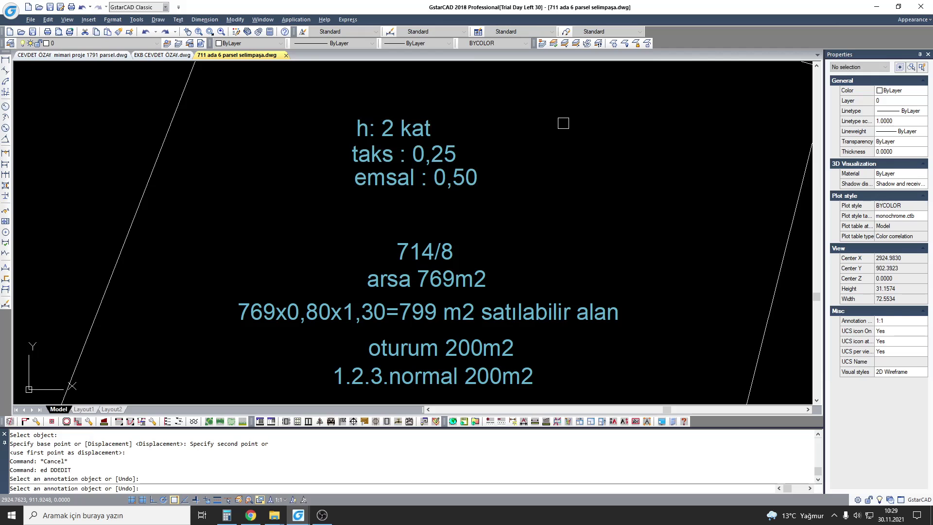
{"action": "left_click", "coordinate": [250, 515]}
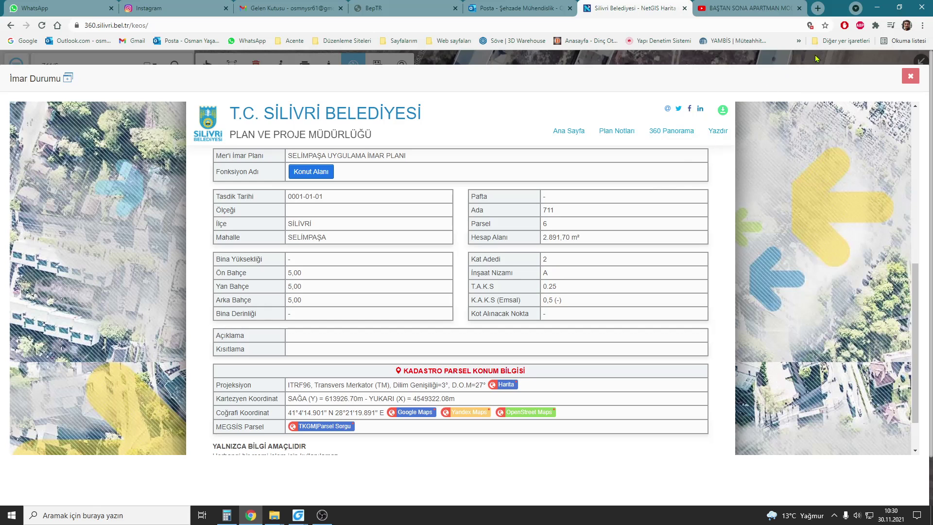
{"action": "left_click", "coordinate": [876, 8]}
- Move the 714/8 parcel label higher and relabel it 711/6
{"action": "type", "text": "m"}
{"action": "key", "text": "Return"}
{"action": "left_click", "coordinate": [428, 216]}
{"action": "key", "text": "Return"}
{"action": "left_click", "coordinate": [423, 192]}
{"action": "type", "text": "ed DDEDIT"}
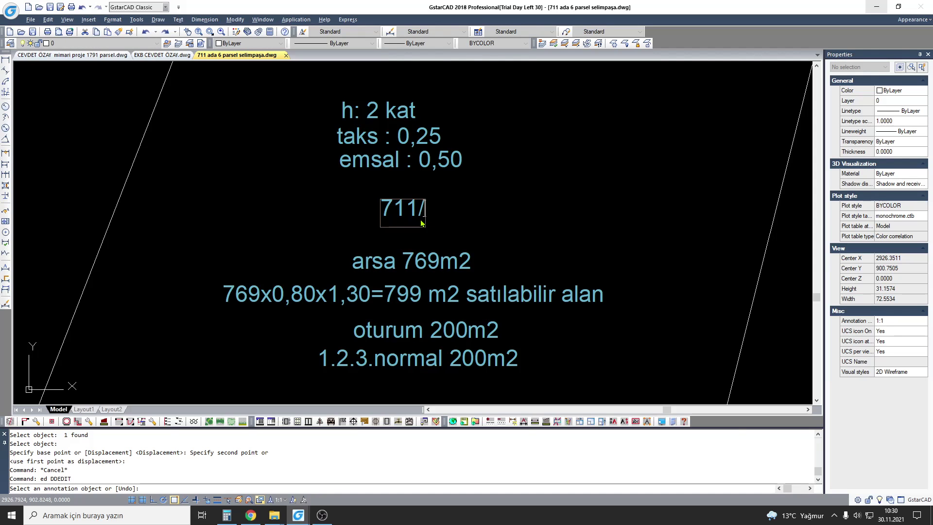
{"action": "type", "text": "6"}
{"action": "key", "text": "Escape"}
{"action": "left_click", "coordinate": [477, 260]}
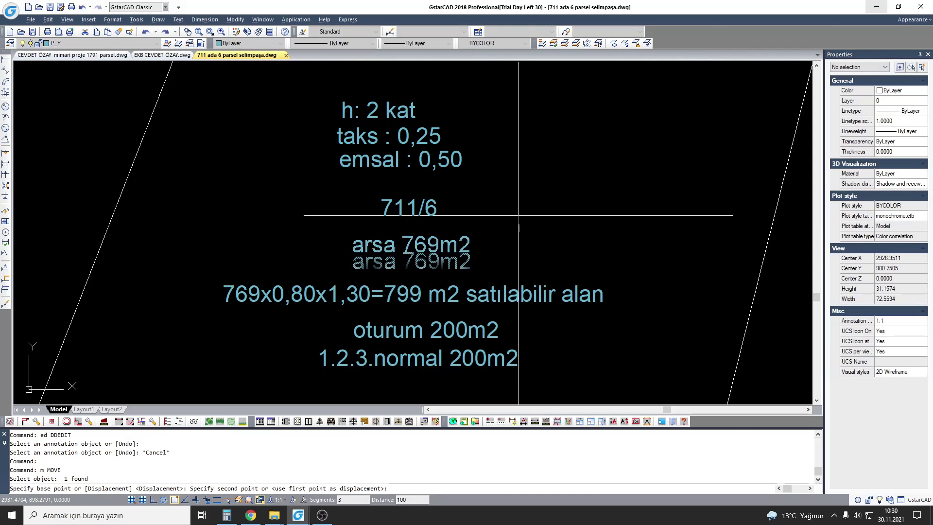
- Place the arsa line under 711/6 and read the parcel outline's area
{"action": "left_click", "coordinate": [478, 235]}
{"action": "scroll", "coordinate": [429, 200], "scroll_direction": "down", "scroll_amount": 2}
{"action": "left_click", "coordinate": [693, 209]}
{"action": "left_click", "coordinate": [640, 211]}
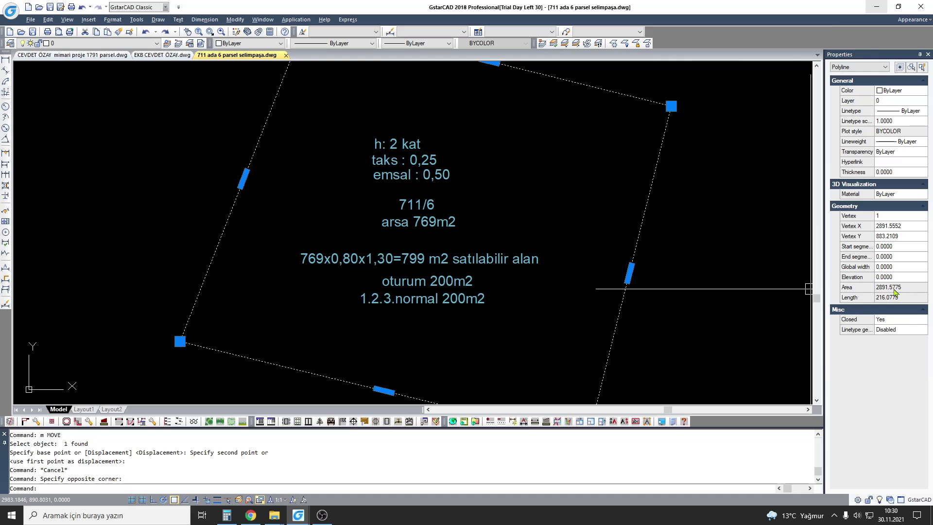
{"action": "key", "text": "Escape"}
- Change the arsa value from 769 to 2891m2
{"action": "type", "text": "ed"}
{"action": "key", "text": "Return"}
{"action": "scroll", "coordinate": [428, 228], "scroll_direction": "up", "scroll_amount": 4}
{"action": "left_click", "coordinate": [428, 228]}
{"action": "left_click_drag", "start_coordinate": [391, 229], "coordinate": [454, 223]}
{"action": "type", "text": "28"}
{"action": "scroll", "coordinate": [470, 228], "scroll_direction": "down", "scroll_amount": 5}
{"action": "key", "text": "Escape"}
- Start moving the satılabilir alan calculation line, then cancel the attempt
{"action": "type", "text": "m"}
{"action": "left_click", "coordinate": [413, 241]}
{"action": "key", "text": "Return"}
{"action": "left_click", "coordinate": [539, 212]}
{"action": "key", "text": "Escape"}
{"action": "type", "text": "ed"}
{"action": "scroll", "coordinate": [391, 235], "scroll_direction": "up", "scroll_amount": 3}
{"action": "key", "text": "Escape"}
- Move the satılabilir alan calculation line to the bottom of the notes
{"action": "type", "text": "m"}
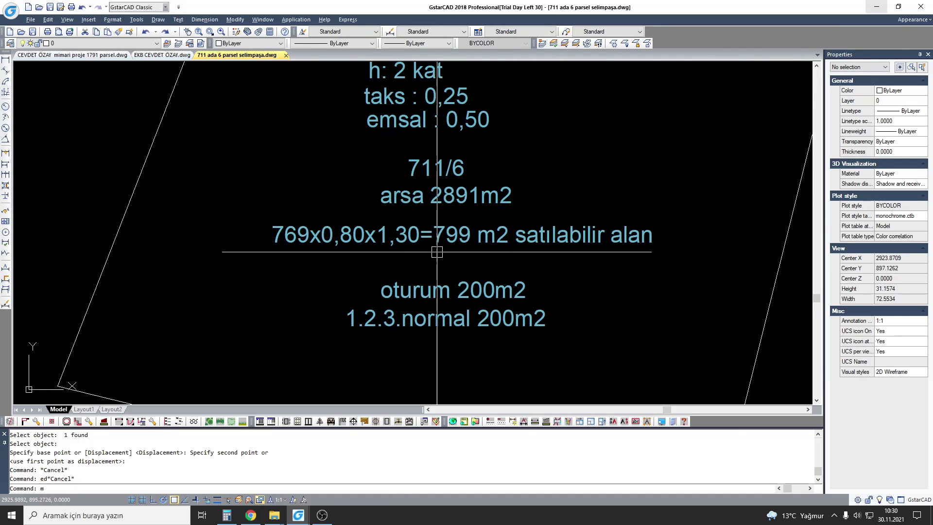
{"action": "left_click", "coordinate": [437, 229]}
{"action": "key", "text": "Return"}
{"action": "left_click", "coordinate": [542, 267]}
{"action": "scroll", "coordinate": [539, 347], "scroll_direction": "down", "scroll_amount": 2}
{"action": "left_click", "coordinate": [540, 348]}
{"action": "scroll", "coordinate": [468, 246], "scroll_direction": "up", "scroll_amount": 2}
- Copy the oturum 200m2 line above and begin rewriting it as the 2891 calculation
{"action": "type", "text": "co"}
{"action": "left_click", "coordinate": [437, 271]}
{"action": "left_click", "coordinate": [489, 230]}
{"action": "key", "text": "Escape"}
{"action": "type", "text": "ed"}
{"action": "key", "text": "Return"}
{"action": "left_click", "coordinate": [415, 220]}
{"action": "type", "text": "2891 x 0,25 ="}
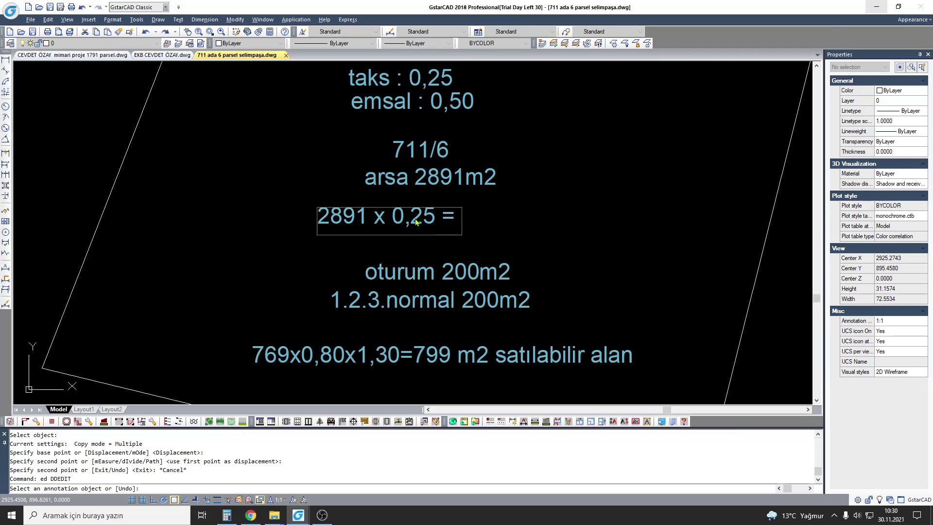
- Complete the base-area line as '2891 x 0,25 = 722,75 m2' and nudge it higher
{"action": "scroll", "coordinate": [403, 223], "scroll_direction": "down", "scroll_amount": 2}
{"action": "left_click", "coordinate": [226, 515]}
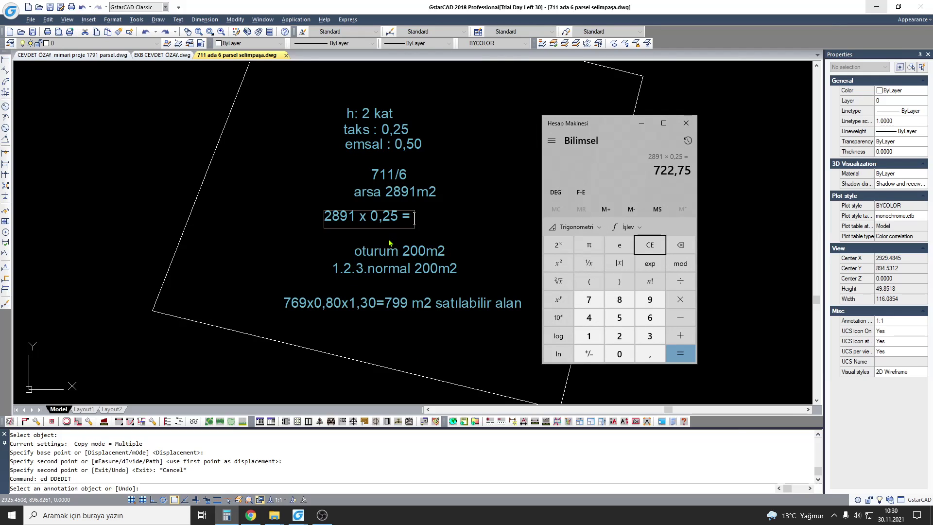
{"action": "left_click", "coordinate": [396, 226]}
{"action": "type", "text": "722,75 m"}
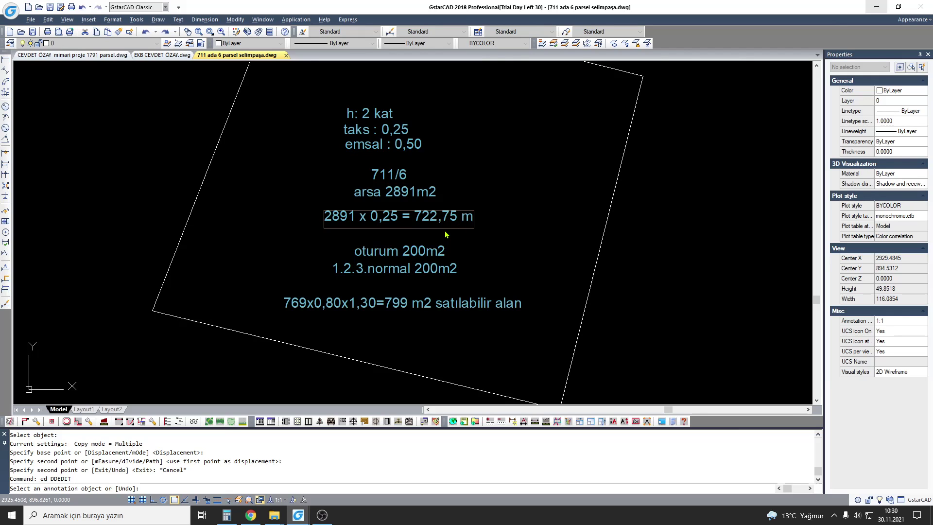
{"action": "type", "text": "2"}
{"action": "key", "text": "Return"}
{"action": "key", "text": "Escape"}
{"action": "type", "text": "m"}
{"action": "key", "text": "Return"}
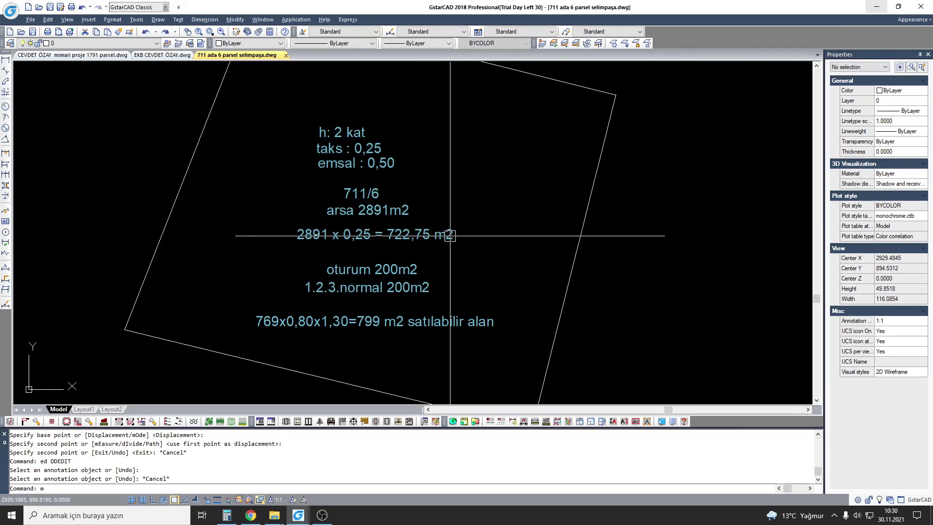
{"action": "left_click", "coordinate": [441, 236]}
{"action": "key", "text": "Return"}
{"action": "left_click", "coordinate": [509, 194]}
{"action": "key", "text": "Escape"}
- Erase the oturum 200m2 note
{"action": "middle_click_drag", "start_coordinate": [423, 248], "coordinate": [466, 227]}
{"action": "left_click", "coordinate": [374, 235]}
{"action": "type", "text": "e"}
{"action": "key", "text": "Return"}
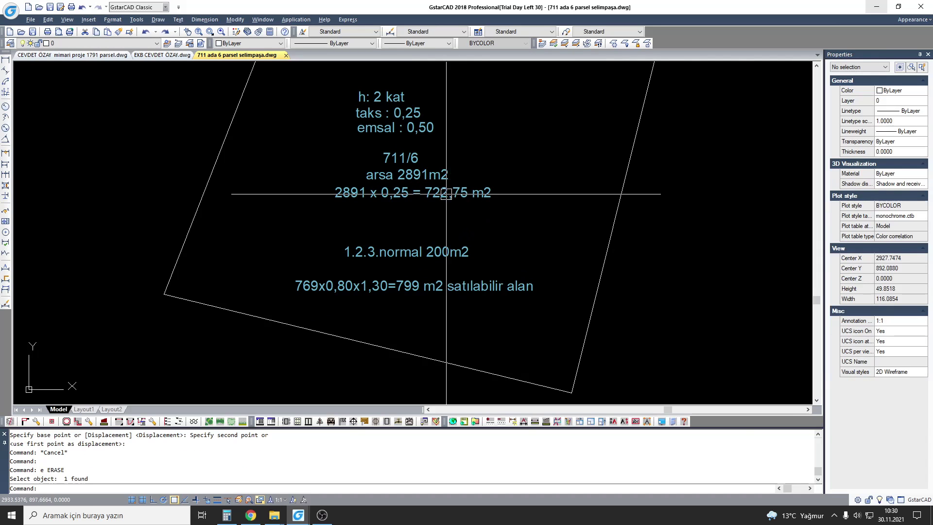
- Move the 1.2.3.normal 200m2 note aside and raise the sellable-area line toward the calculations
{"action": "left_click", "coordinate": [418, 252]}
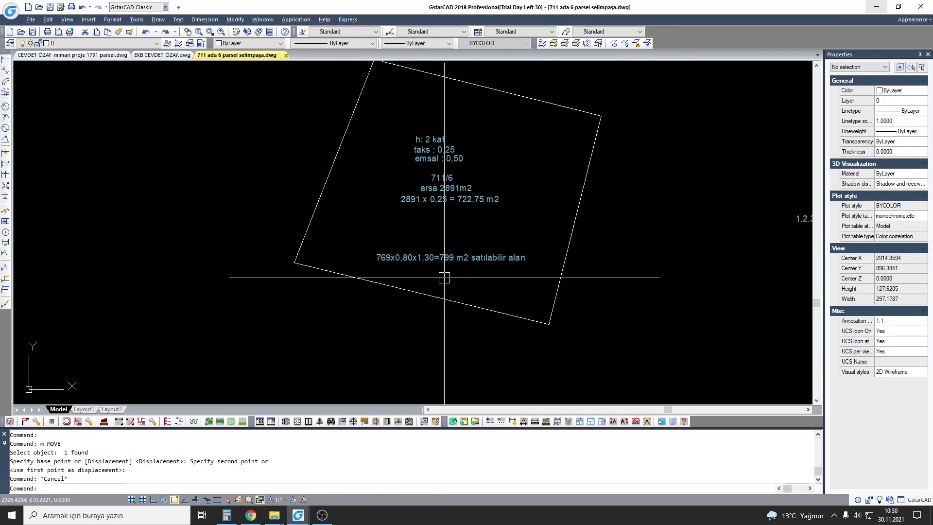
{"action": "type", "text": "m"}
{"action": "key", "text": "Return"}
{"action": "left_click", "coordinate": [552, 242]}
{"action": "left_click", "coordinate": [540, 202]}
- Begin editing the sellable-area line with ED, then abandon the edit
{"action": "type", "text": "ed"}
{"action": "key", "text": "Return"}
{"action": "left_click", "coordinate": [385, 255]}
{"action": "scroll", "coordinate": [328, 256], "scroll_direction": "up", "scroll_amount": 2}
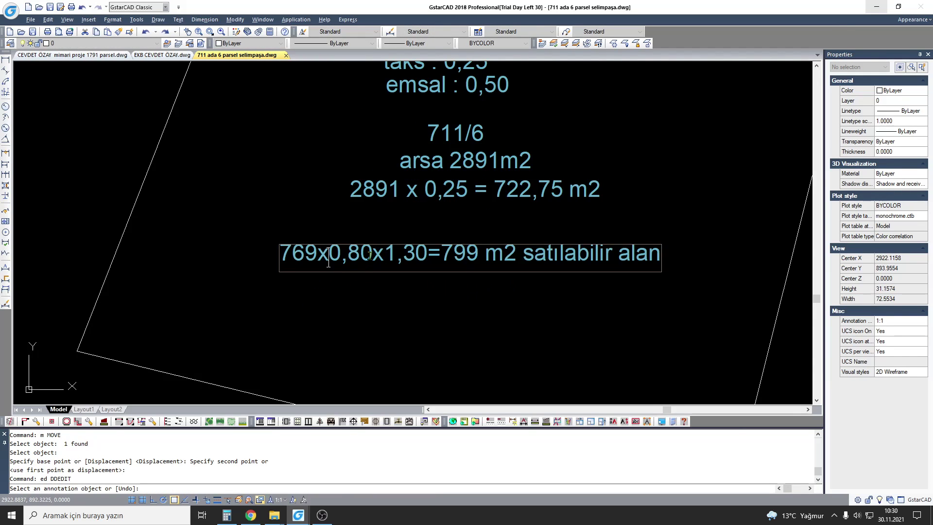
{"action": "type", "text": "2891"}
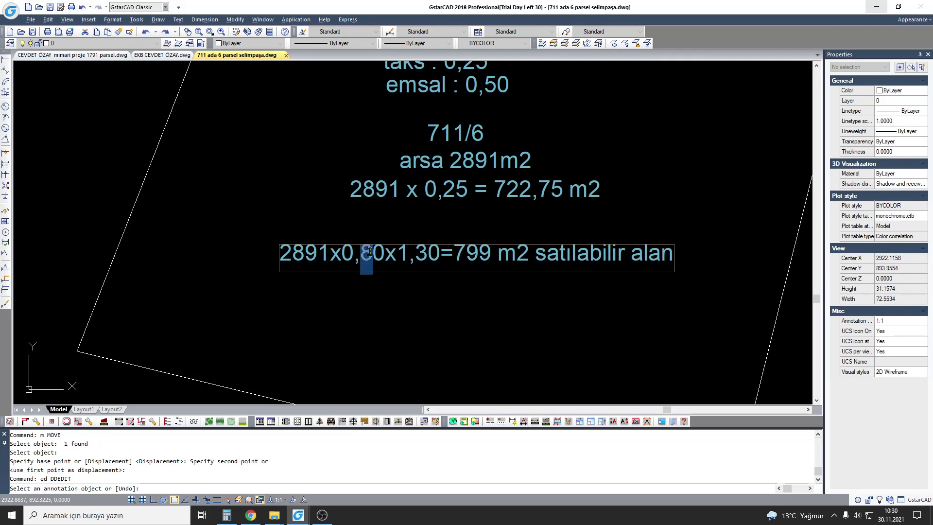
{"action": "scroll", "coordinate": [376, 253], "scroll_direction": "down", "scroll_amount": 1}
{"action": "scroll", "coordinate": [369, 292], "scroll_direction": "up", "scroll_amount": 1}
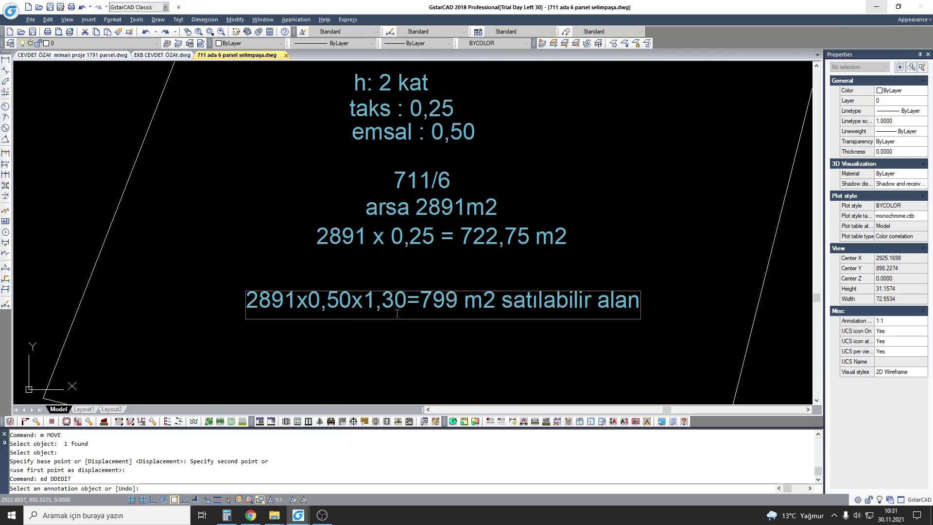
{"action": "key", "text": "Escape"}
{"action": "key", "text": "Escape"}
{"action": "scroll", "coordinate": [389, 287], "scroll_direction": "down", "scroll_amount": 1}
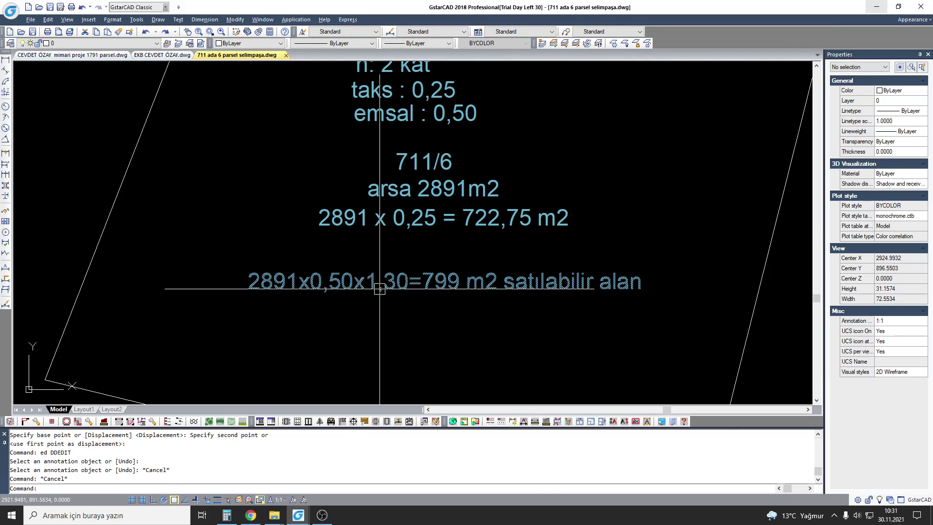
{"action": "scroll", "coordinate": [393, 258], "scroll_direction": "up", "scroll_amount": 1}
{"action": "scroll", "coordinate": [393, 259], "scroll_direction": "up", "scroll_amount": 1}
- Draw a small test rectangle near the annotations, then erase it
{"action": "type", "text": "rec"}
{"action": "key", "text": "Return"}
{"action": "left_click", "coordinate": [375, 217]}
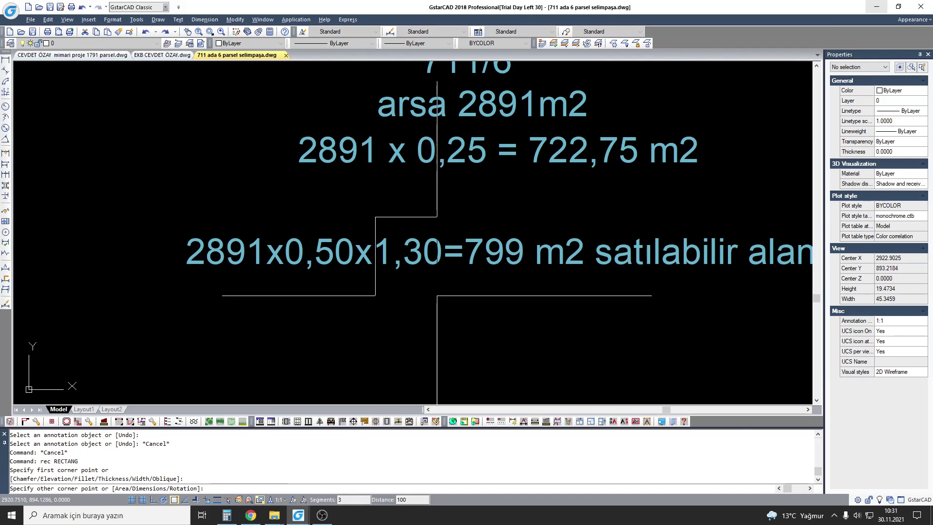
{"action": "left_click", "coordinate": [442, 308]}
{"action": "scroll", "coordinate": [418, 229], "scroll_direction": "down", "scroll_amount": 1}
{"action": "left_click", "coordinate": [435, 299]}
{"action": "left_click", "coordinate": [413, 274]}
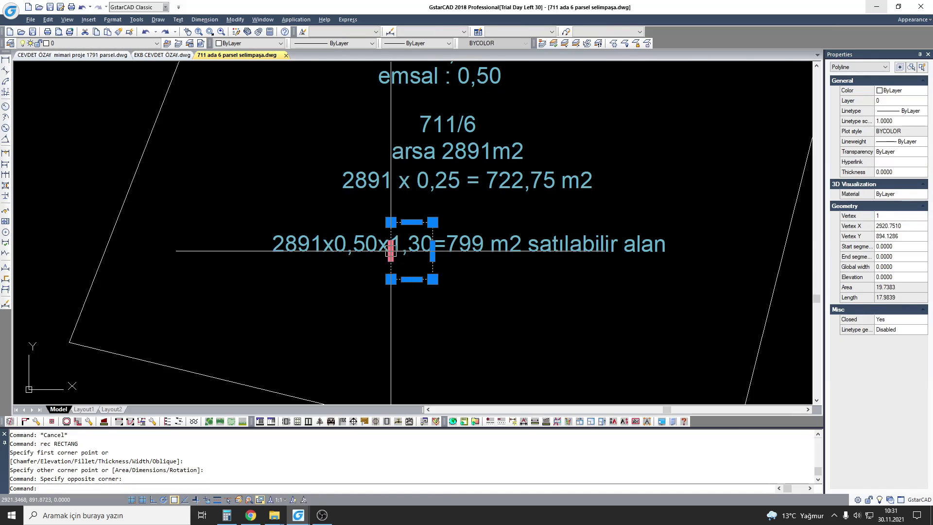
{"action": "type", "text": "e"}
{"action": "key", "text": "Return"}
- Recalculate the sellable area in the Windows Calculator
{"action": "scroll", "coordinate": [409, 243], "scroll_direction": "up", "scroll_amount": 1}
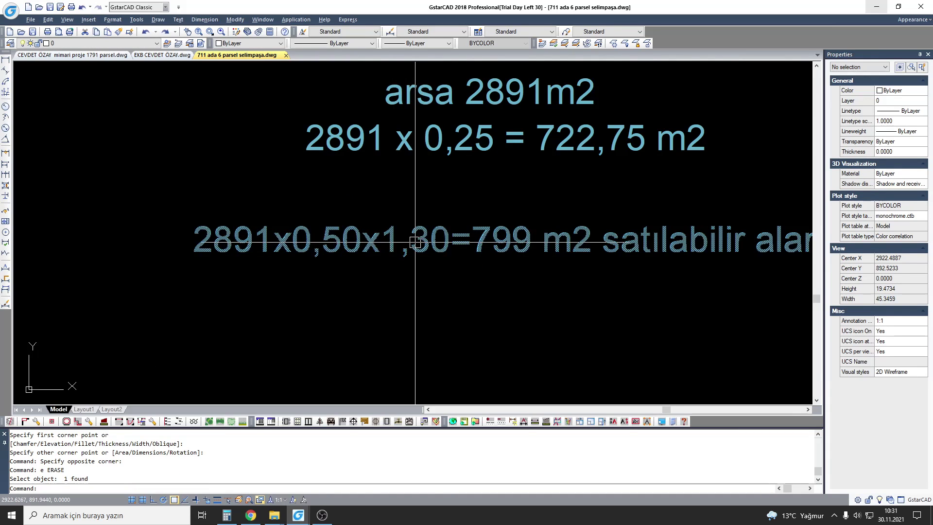
{"action": "scroll", "coordinate": [408, 243], "scroll_direction": "down", "scroll_amount": 1}
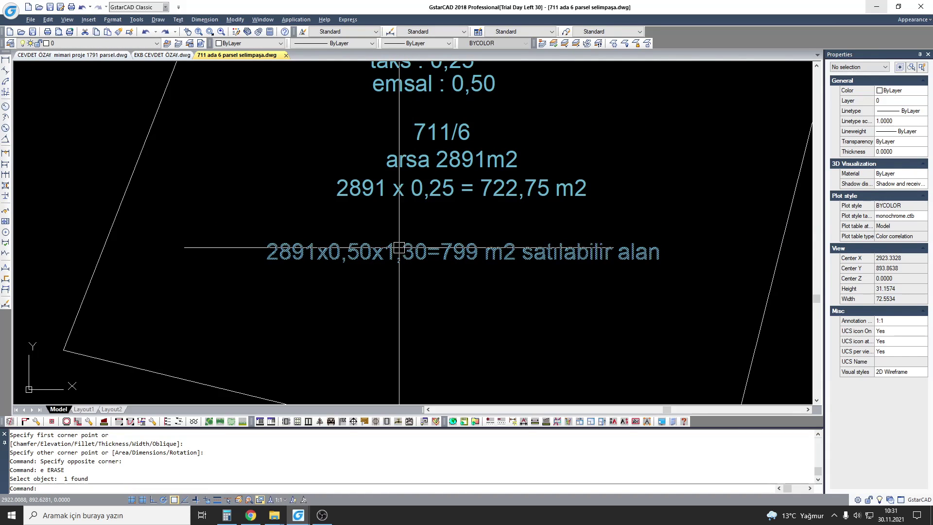
{"action": "scroll", "coordinate": [412, 254], "scroll_direction": "down", "scroll_amount": 1}
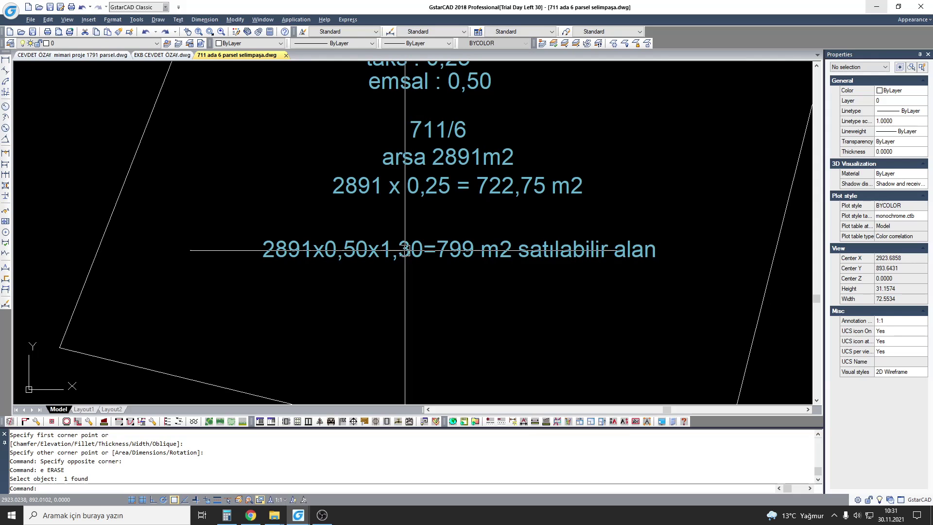
{"action": "scroll", "coordinate": [418, 267], "scroll_direction": "down", "scroll_amount": 1}
{"action": "scroll", "coordinate": [402, 249], "scroll_direction": "down", "scroll_amount": 1}
{"action": "scroll", "coordinate": [401, 249], "scroll_direction": "up", "scroll_amount": 2}
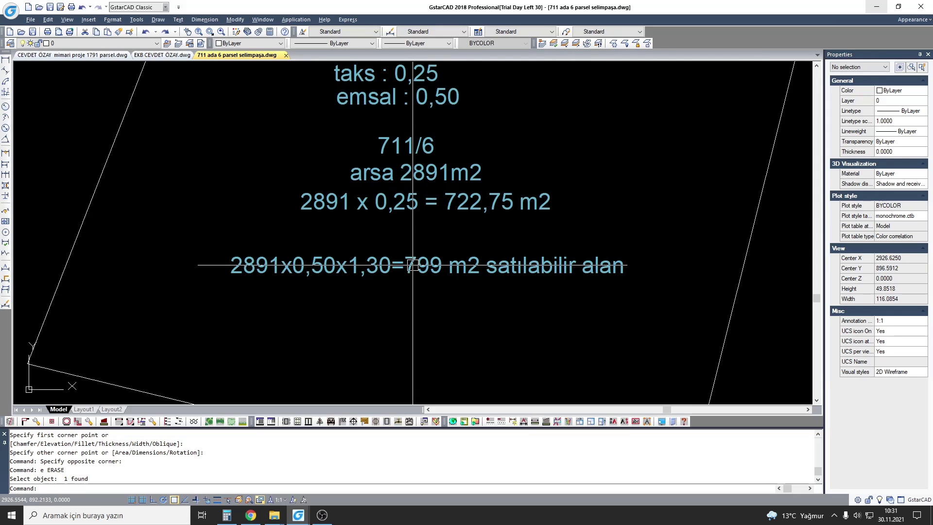
{"action": "scroll", "coordinate": [388, 257], "scroll_direction": "down", "scroll_amount": 2}
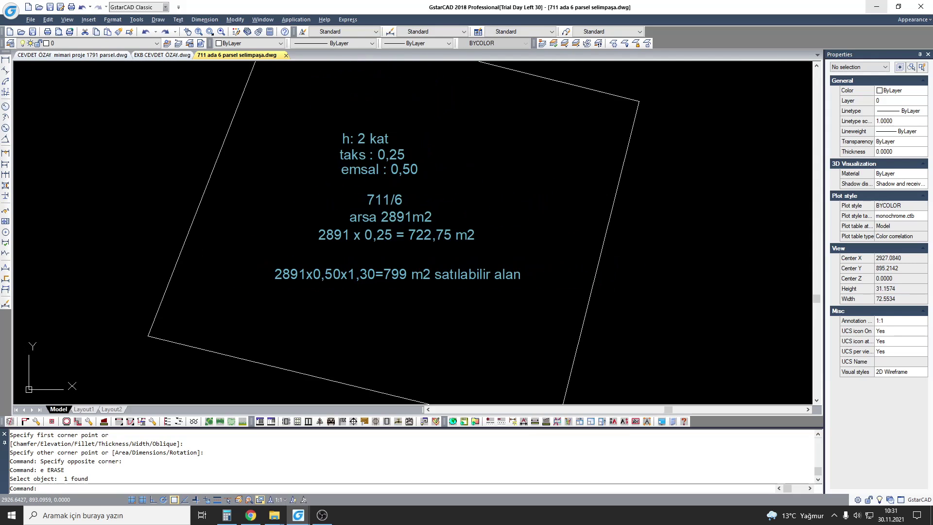
{"action": "left_click", "coordinate": [226, 514]}
{"action": "left_click", "coordinate": [649, 245]}
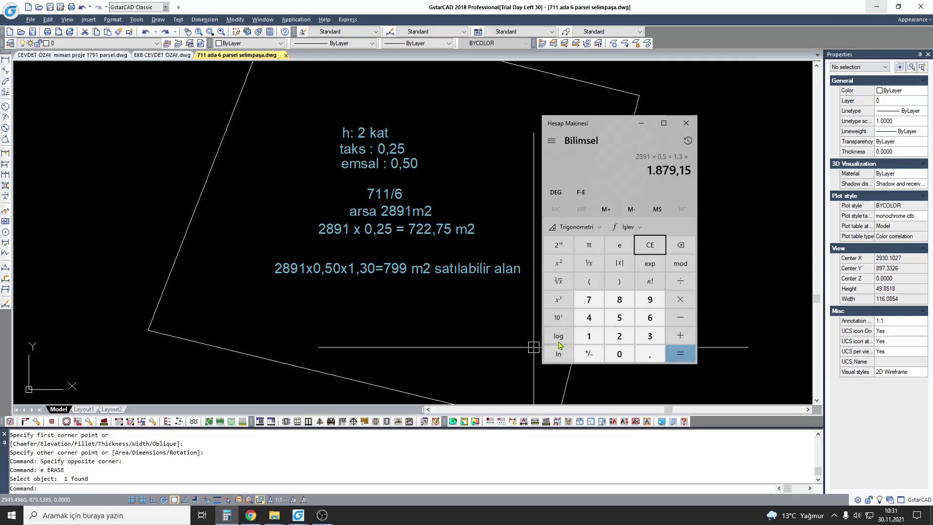
{"action": "left_click", "coordinate": [450, 294]}
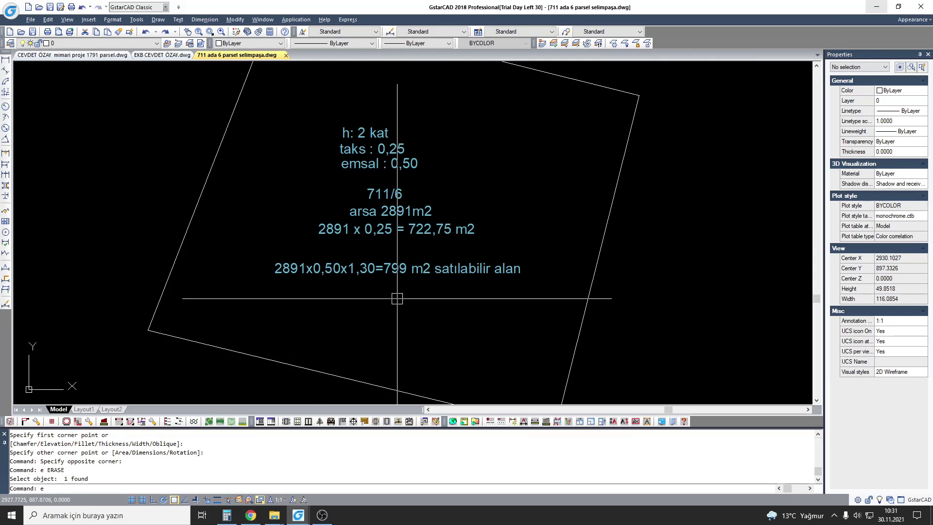
- Replace the old 799 result with 1879 in the sellable-area text
{"action": "type", "text": "ed"}
{"action": "key", "text": "Return"}
{"action": "scroll", "coordinate": [398, 282], "scroll_direction": "up", "scroll_amount": 2}
{"action": "left_click", "coordinate": [398, 265]}
{"action": "left_click_drag", "start_coordinate": [374, 265], "coordinate": [387, 265]}
{"action": "type", "text": "1879"}
{"action": "key", "text": "Return"}
{"action": "scroll", "coordinate": [454, 239], "scroll_direction": "down", "scroll_amount": 2}
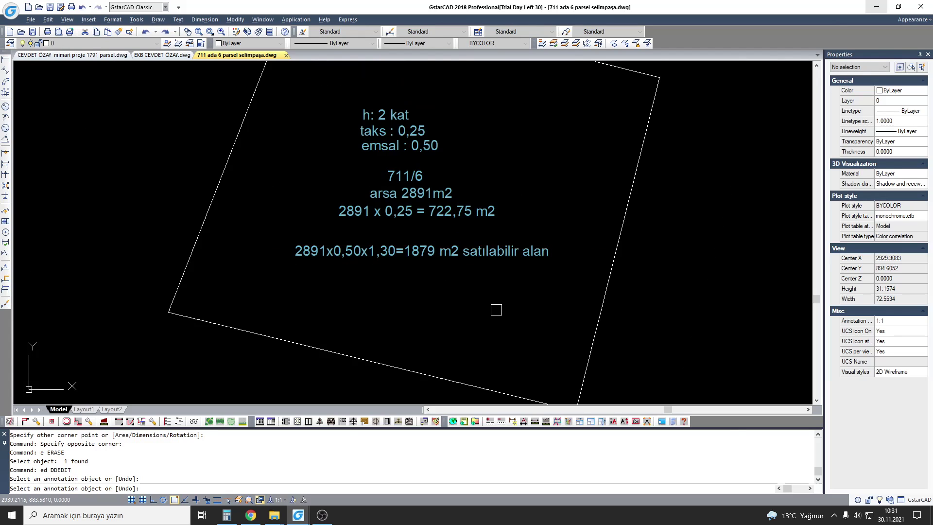
{"action": "key", "text": "Escape"}
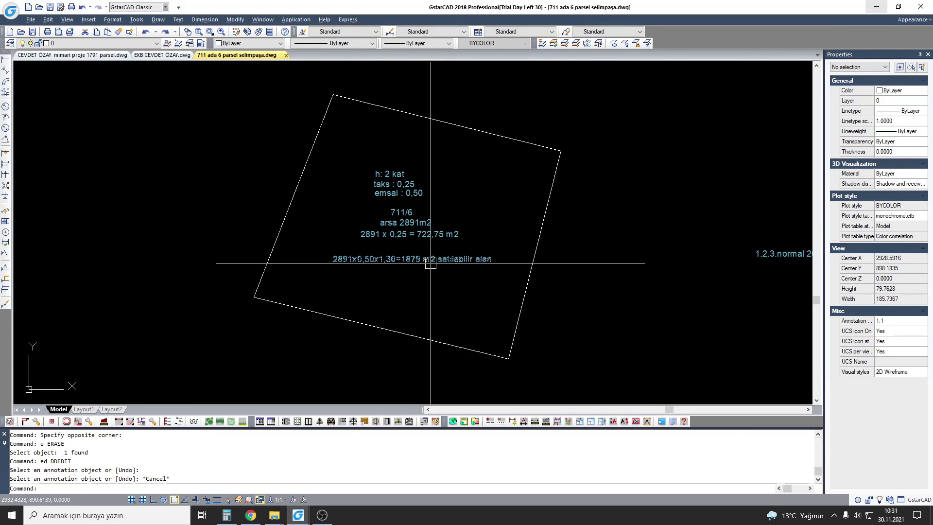
- Shift the drawing up slightly and bring the calculator back up
{"action": "scroll", "coordinate": [413, 248], "scroll_direction": "up", "scroll_amount": 2}
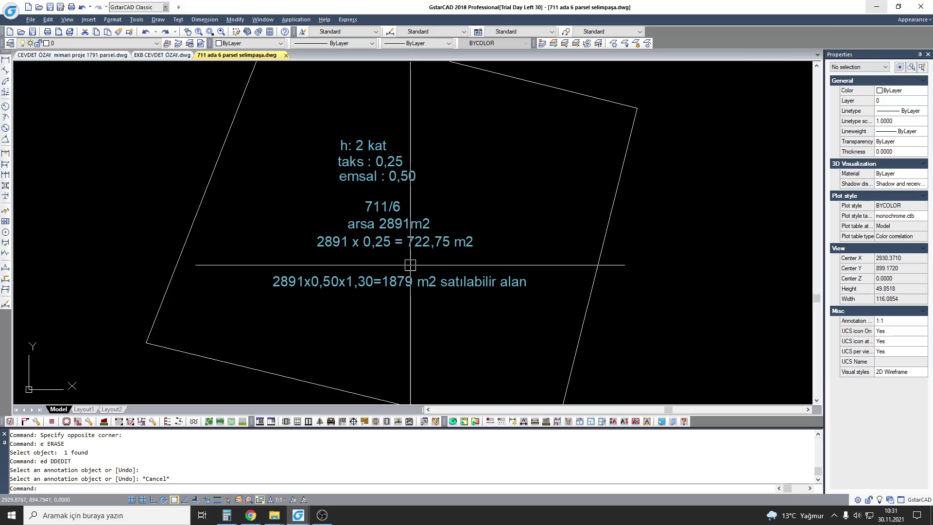
{"action": "mouse_move", "coordinate": [410, 237]}
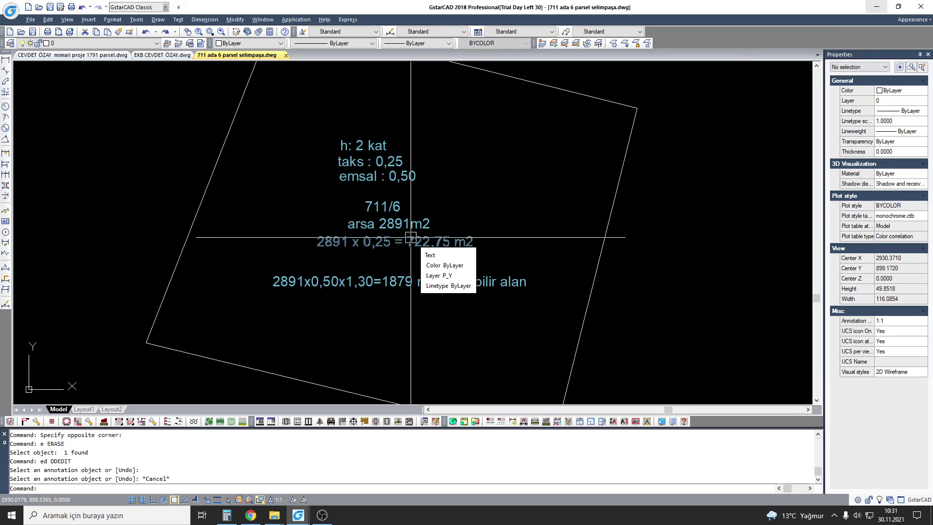
{"action": "middle_click_drag", "start_coordinate": [410, 238], "coordinate": [410, 208]}
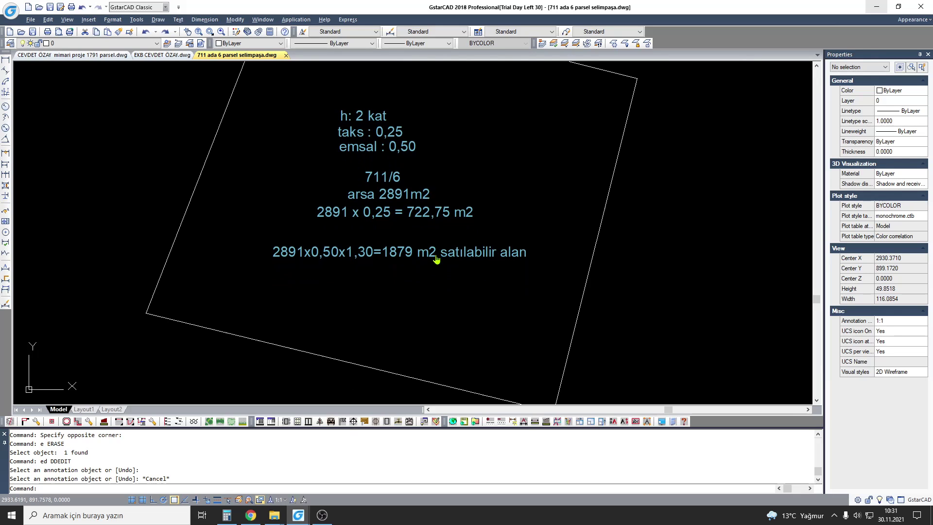
{"action": "left_click", "coordinate": [227, 514]}
- Work out 722,75 ÷ 6 = 120,458 in the calculator and move its window aside
{"action": "left_click", "coordinate": [649, 245]}
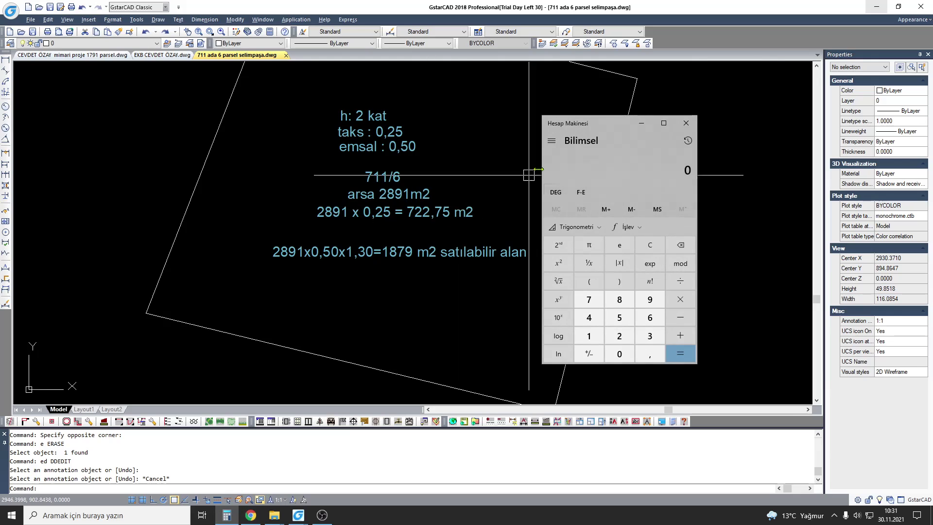
{"action": "left_click_drag", "start_coordinate": [603, 125], "coordinate": [621, 118]}
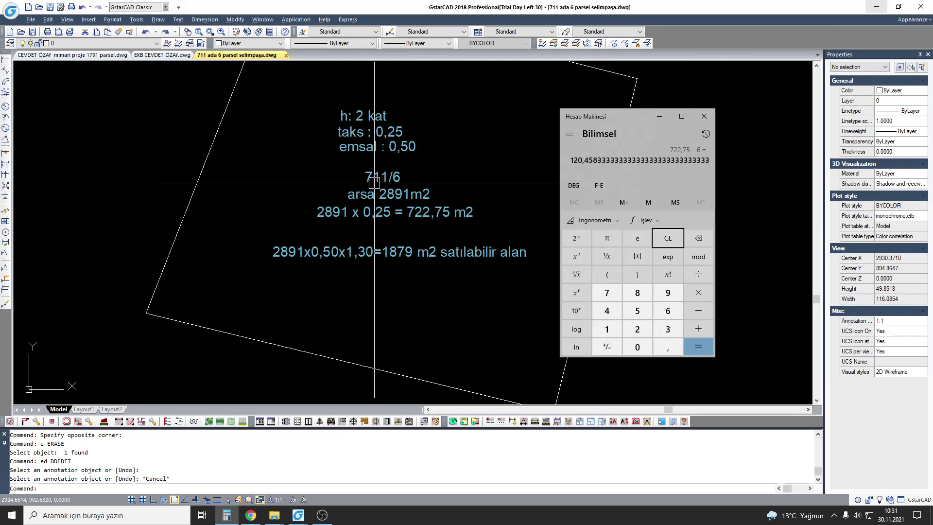
{"action": "scroll", "coordinate": [379, 194], "scroll_direction": "down", "scroll_amount": 2}
- Window-select the 1.2.3.normal 200m2 note and erase it
{"action": "middle_click_drag", "start_coordinate": [377, 200], "coordinate": [361, 211]}
{"action": "left_click_drag", "start_coordinate": [727, 216], "coordinate": [702, 246]}
{"action": "type", "text": "e"}
{"action": "key", "text": "Return"}
- Begin a polyline footprint beside the parcel, placing its start point
{"action": "key", "text": "Escape"}
{"action": "key", "text": "l"}
{"action": "key", "text": "Return"}
{"action": "left_click", "coordinate": [492, 191]}
{"action": "key", "text": "Escape"}
{"action": "type", "text": "pl"}
{"action": "key", "text": "Return"}
{"action": "left_click", "coordinate": [515, 186]}
- With ortho on, draw a closed rectangular polyline using 15-unit and 6-unit edges
{"action": "key", "text": "F8"}
{"action": "middle_click_drag", "start_coordinate": [535, 260], "coordinate": [522, 256]}
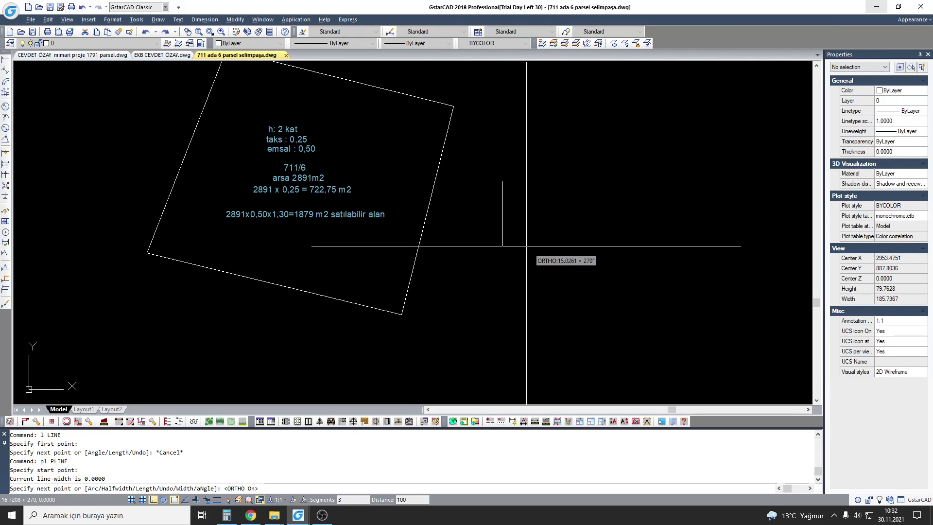
{"action": "key", "text": "Return"}
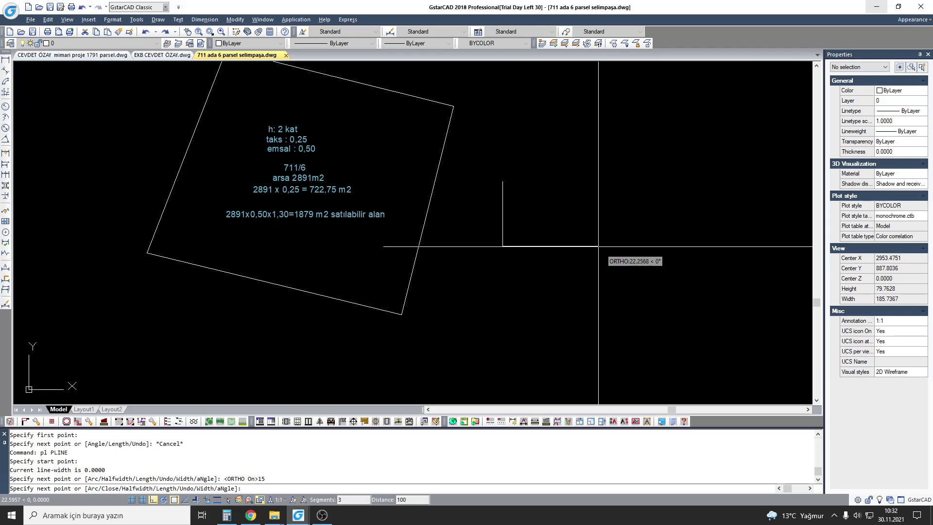
{"action": "type", "text": "6"}
{"action": "key", "text": "Return"}
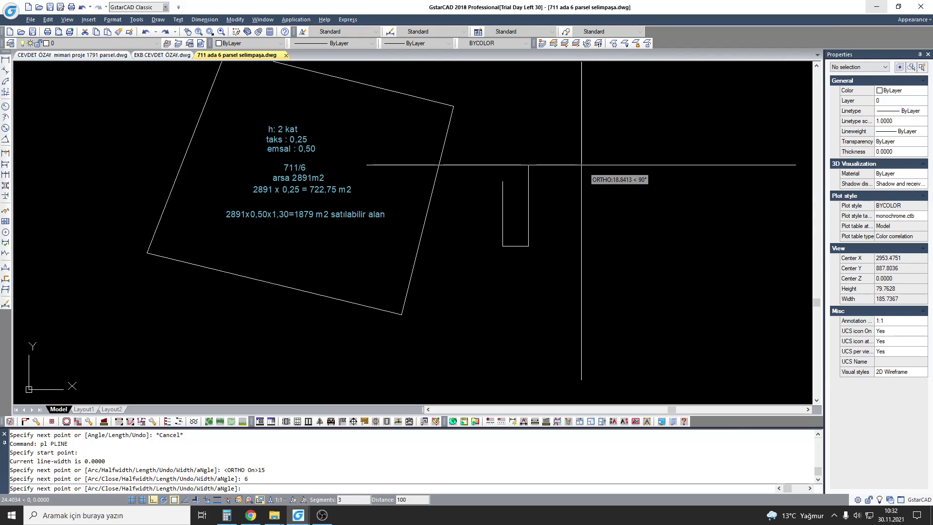
{"action": "key", "text": "Return"}
{"action": "type", "text": "c"}
{"action": "key", "text": "Return"}
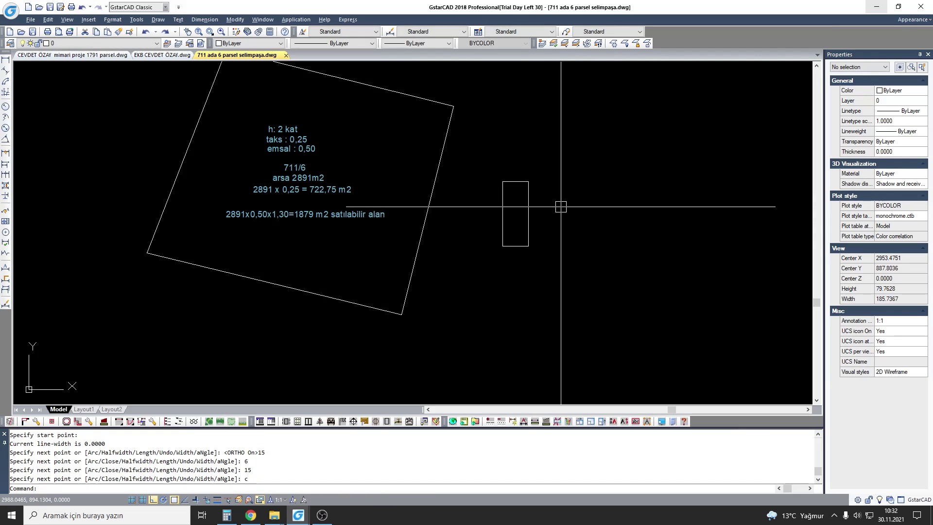
- Grip-stretch the rectangle: undo a 5-unit right-edge stretch, then stretch the bottom edge 3 units
{"action": "left_click_drag", "start_coordinate": [557, 202], "coordinate": [510, 204]}
{"action": "scroll", "coordinate": [504, 196], "scroll_direction": "up", "scroll_amount": 2}
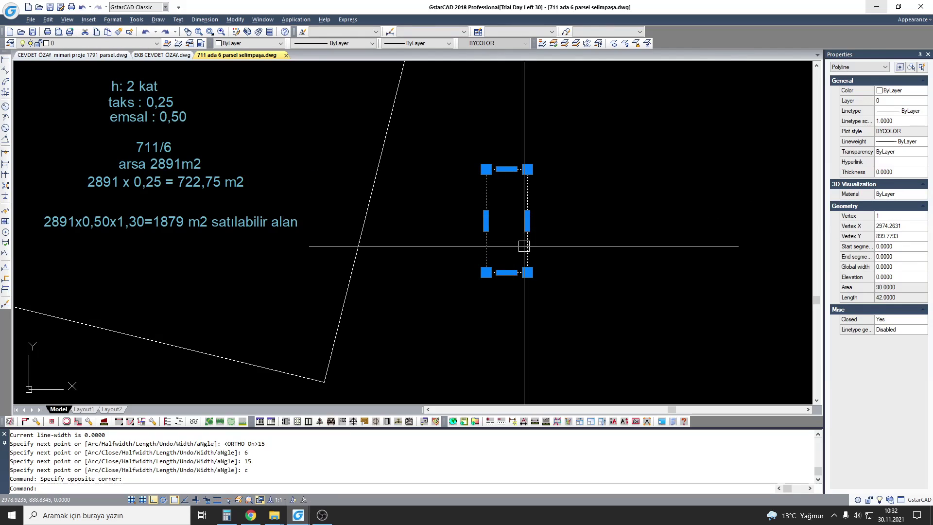
{"action": "left_click", "coordinate": [527, 221]}
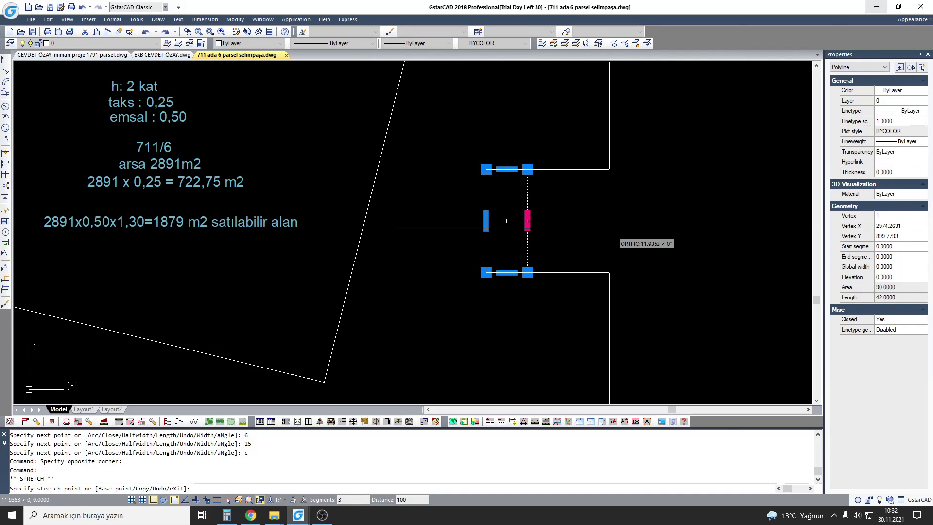
{"action": "type", "text": "5"}
{"action": "key", "text": "Return"}
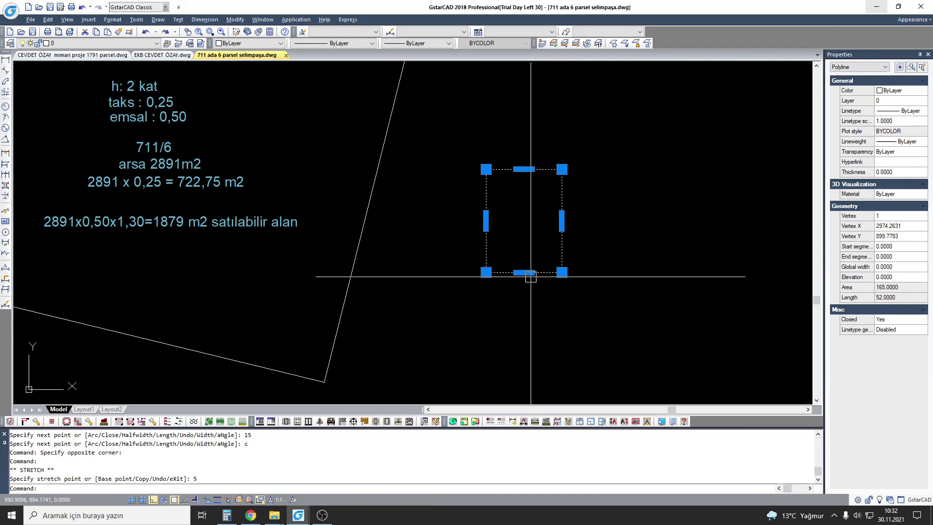
{"action": "type", "text": "u"}
{"action": "key", "text": "Return"}
{"action": "key", "text": "Escape"}
{"action": "left_click_drag", "start_coordinate": [542, 296], "coordinate": [510, 228]}
{"action": "left_click", "coordinate": [523, 269]}
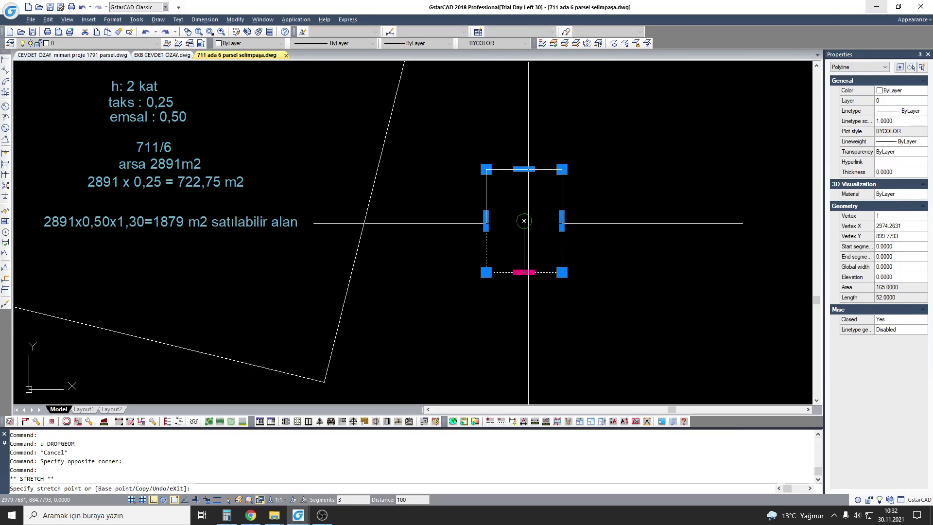
{"action": "type", "text": "3"}
{"action": "key", "text": "Return"}
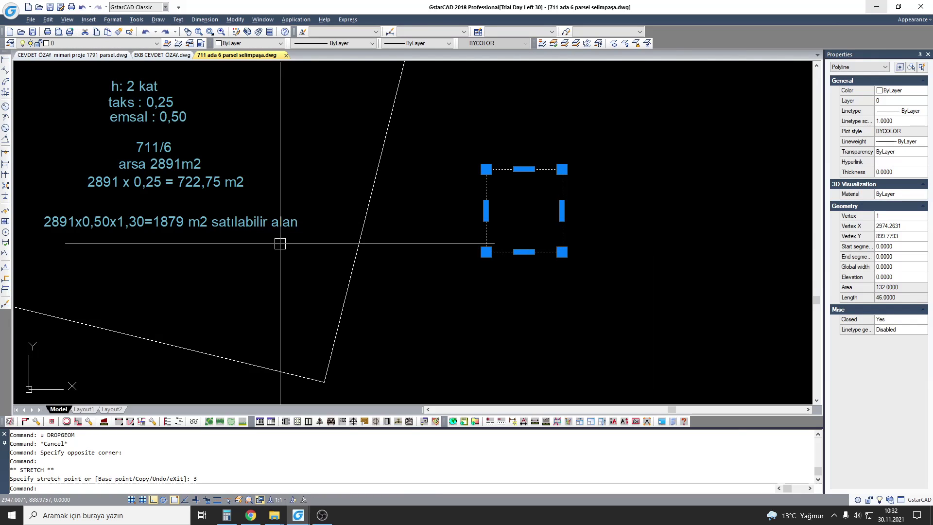
- Add linear dimensions showing the rectangle's 11.00 width and 12.00 height
{"action": "middle_click_drag", "start_coordinate": [319, 211], "coordinate": [327, 205]}
{"action": "key", "text": "Escape"}
{"action": "left_click", "coordinate": [6, 164]}
{"action": "key", "text": "Return"}
{"action": "left_click", "coordinate": [532, 246]}
{"action": "left_click", "coordinate": [531, 256]}
{"action": "key", "text": "Escape"}
{"action": "key", "text": "Return"}
{"action": "left_click", "coordinate": [570, 218]}
{"action": "key", "text": "Escape"}
- Start STRETCH several times, cancelling each, and check footprint sizes in the calculator
{"action": "type", "text": "s"}
{"action": "key", "text": "Return"}
{"action": "left_click", "coordinate": [608, 282]}
{"action": "key", "text": "Escape"}
{"action": "type", "text": "s"}
{"action": "key", "text": "Return"}
{"action": "middle_click_drag", "start_coordinate": [548, 277], "coordinate": [595, 272]}
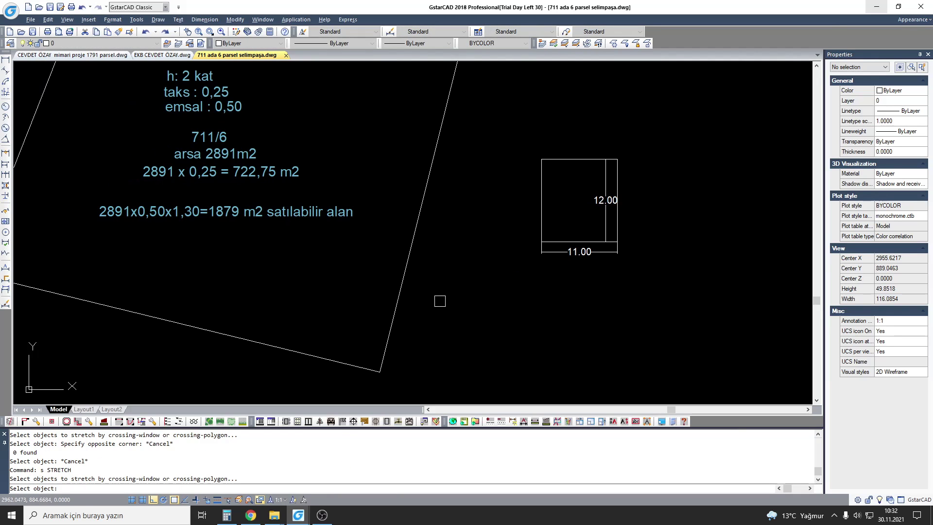
{"action": "key", "text": "Escape"}
{"action": "key", "text": "Escape"}
{"action": "left_click", "coordinate": [226, 515]}
{"action": "middle_click_drag", "start_coordinate": [567, 202], "coordinate": [542, 202]}
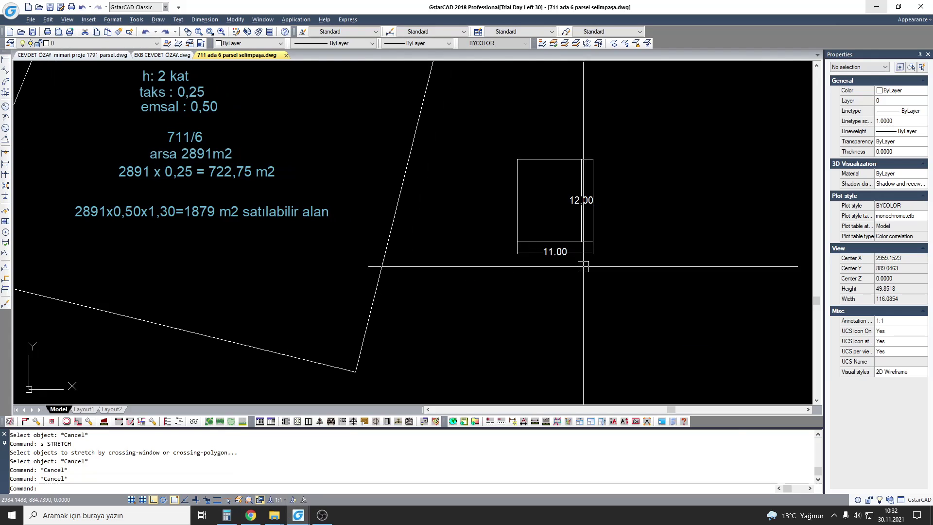
{"action": "key", "text": "Escape"}
{"action": "type", "text": "s"}
{"action": "key", "text": "Return"}
{"action": "left_click", "coordinate": [523, 164]}
- Stretch the rectangle's left side, undoing a 10-unit try and applying 1 unit instead
{"action": "left_click", "coordinate": [509, 273]}
{"action": "key", "text": "Return"}
{"action": "left_click", "coordinate": [528, 127]}
{"action": "key", "text": "Return"}
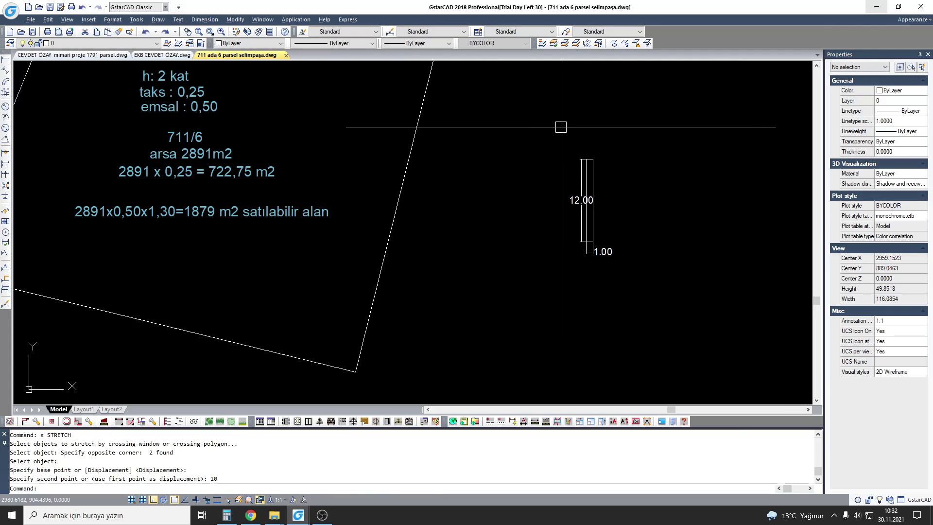
{"action": "key", "text": "ctrl+z"}
{"action": "key", "text": "Return"}
{"action": "left_click_drag", "start_coordinate": [537, 135], "coordinate": [510, 208]}
{"action": "left_click", "coordinate": [562, 313]}
{"action": "type", "text": "1"}
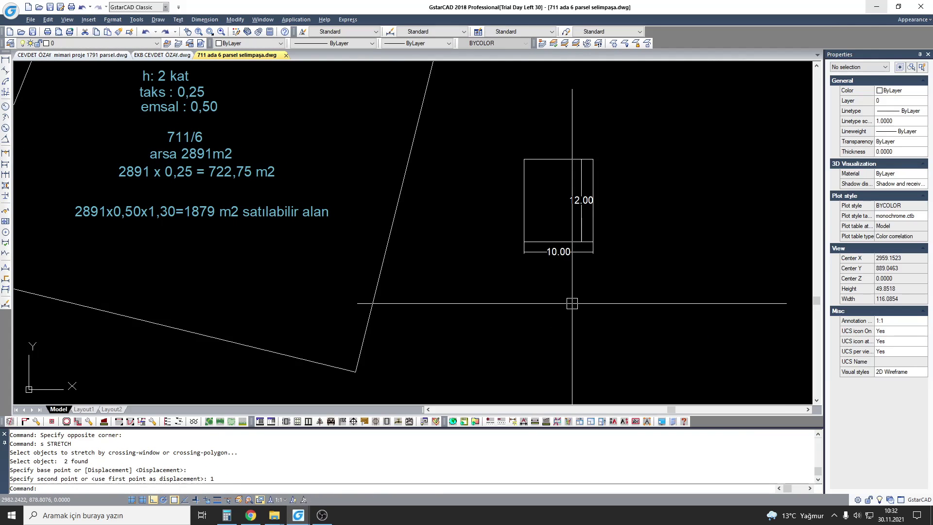
{"action": "key", "text": "Escape"}
- Rotate the rectangle and its dimensions 90° so the footprint lies 12 wide
{"action": "scroll", "coordinate": [489, 208], "scroll_direction": "up", "scroll_amount": 2}
{"action": "left_click", "coordinate": [474, 197]}
{"action": "scroll", "coordinate": [510, 254], "scroll_direction": "up", "scroll_amount": 2}
{"action": "key", "text": "Escape"}
{"action": "type", "text": "ro"}
{"action": "left_click_drag", "start_coordinate": [620, 362], "coordinate": [454, 151]}
{"action": "left_click", "coordinate": [489, 208]}
{"action": "left_click", "coordinate": [543, 154]}
- Erase the two temporary dimensions from the footprint
{"action": "type", "text": "e"}
{"action": "left_click", "coordinate": [544, 172]}
{"action": "left_click", "coordinate": [560, 184]}
{"action": "key", "text": "Return"}
{"action": "key", "text": "Escape"}
- Split the rectangle with a vertical midline and create boundary outlines for both halves
{"action": "type", "text": "l LINE"}
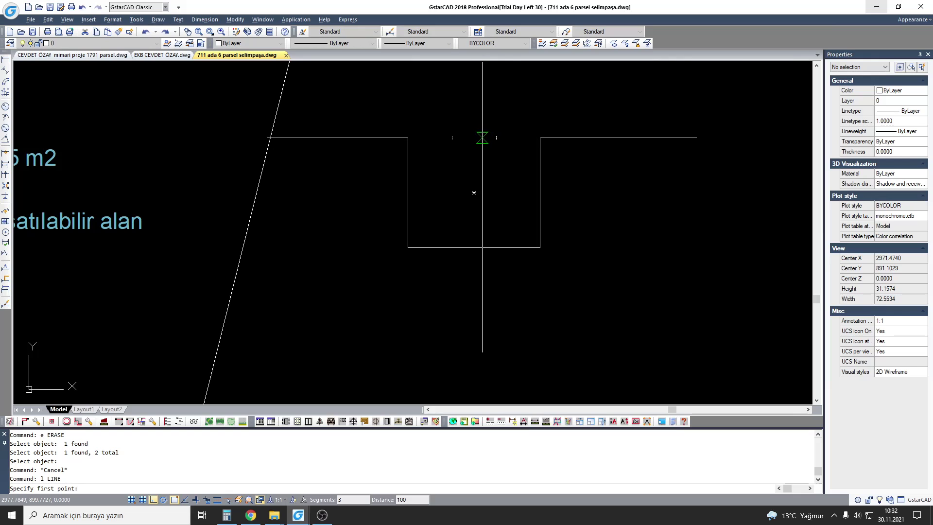
{"action": "left_click", "coordinate": [474, 139]}
{"action": "left_click", "coordinate": [475, 247]}
{"action": "key", "text": "Escape"}
{"action": "key", "text": "Escape"}
{"action": "type", "text": "bo"}
{"action": "left_click", "coordinate": [466, 191]}
{"action": "left_click", "coordinate": [505, 192]}
{"action": "key", "text": "Return"}
- Verify the new boundary outlines of the left and right halves
{"action": "key", "text": "Escape"}
{"action": "left_click", "coordinate": [474, 142]}
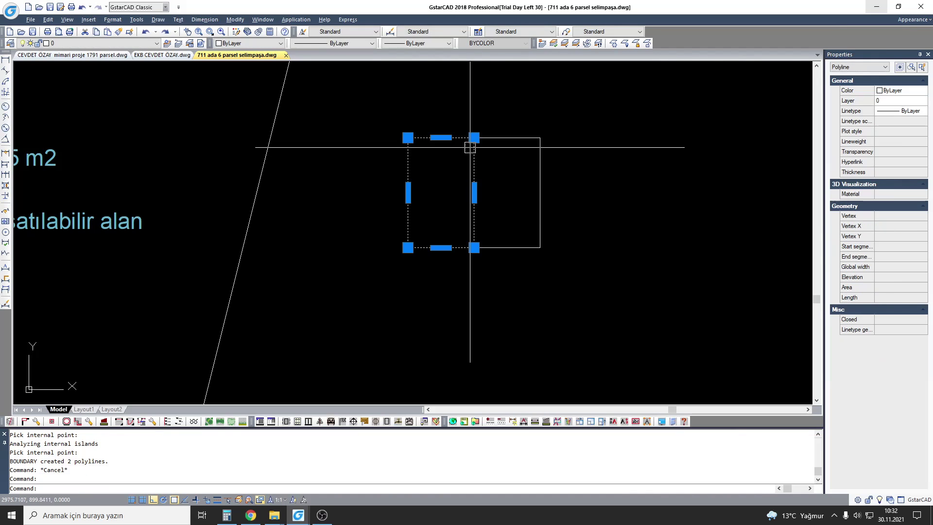
{"action": "key", "text": "Escape"}
{"action": "key", "text": "Escape"}
{"action": "type", "text": "bo"}
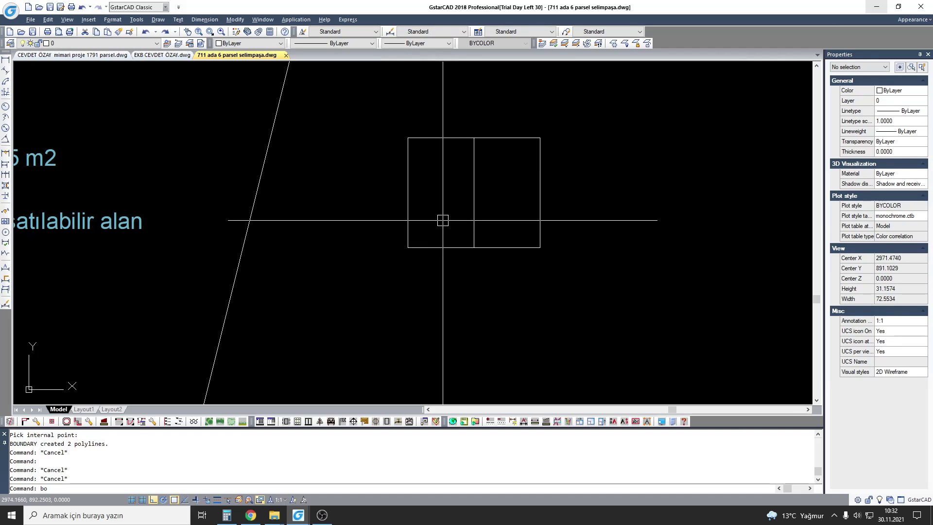
{"action": "key", "text": "Return"}
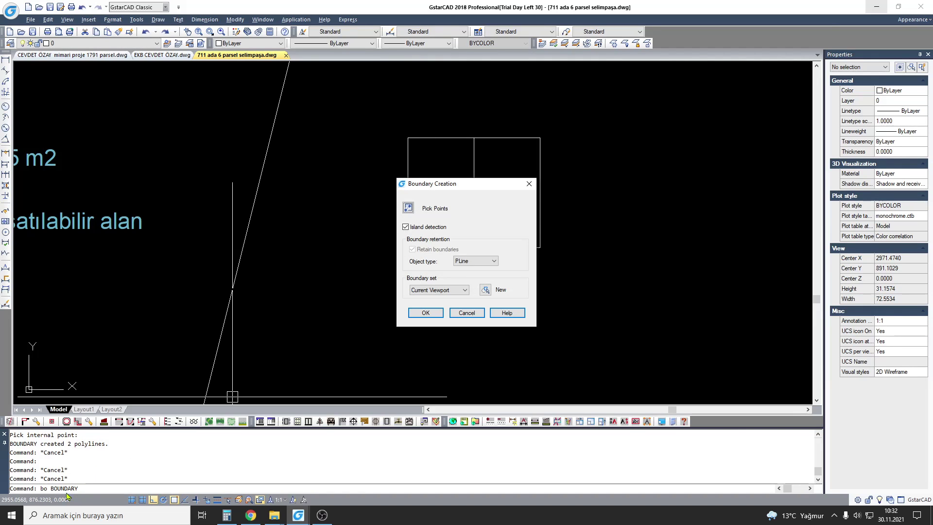
{"action": "key", "text": "Escape"}
{"action": "left_click", "coordinate": [462, 138]}
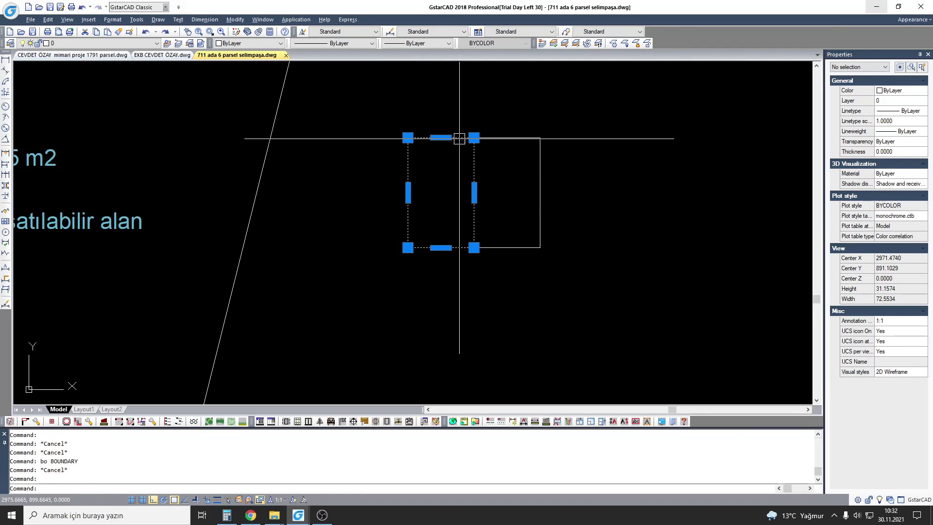
{"action": "key", "text": "Escape"}
{"action": "left_click", "coordinate": [499, 138]}
{"action": "key", "text": "Escape"}
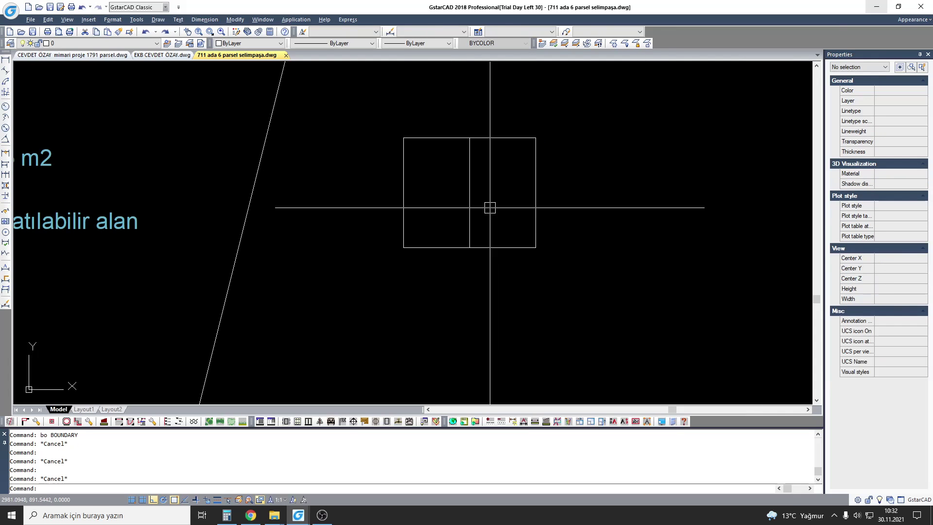
- Copy the twin-half rectangle once to the right as the second footprint
{"action": "scroll", "coordinate": [485, 206], "scroll_direction": "down", "scroll_amount": 2}
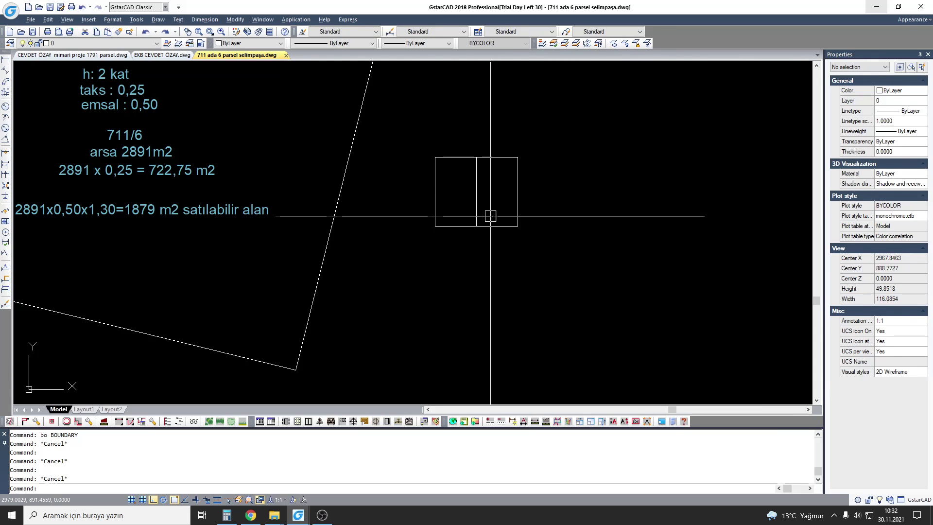
{"action": "type", "text": "co"}
{"action": "key", "text": "Return"}
{"action": "scroll", "coordinate": [491, 263], "scroll_direction": "down", "scroll_amount": 2}
{"action": "left_click_drag", "start_coordinate": [491, 263], "coordinate": [447, 202]}
{"action": "key", "text": "Return"}
{"action": "left_click", "coordinate": [447, 202]}
{"action": "left_click", "coordinate": [525, 202]}
{"action": "key", "text": "Escape"}
- Copy the new twin pair further right to form the third footprint
{"action": "key", "text": "Return"}
{"action": "left_click_drag", "start_coordinate": [619, 254], "coordinate": [524, 185]}
{"action": "key", "text": "Return"}
{"action": "left_click", "coordinate": [524, 185]}
{"action": "left_click", "coordinate": [601, 185]}
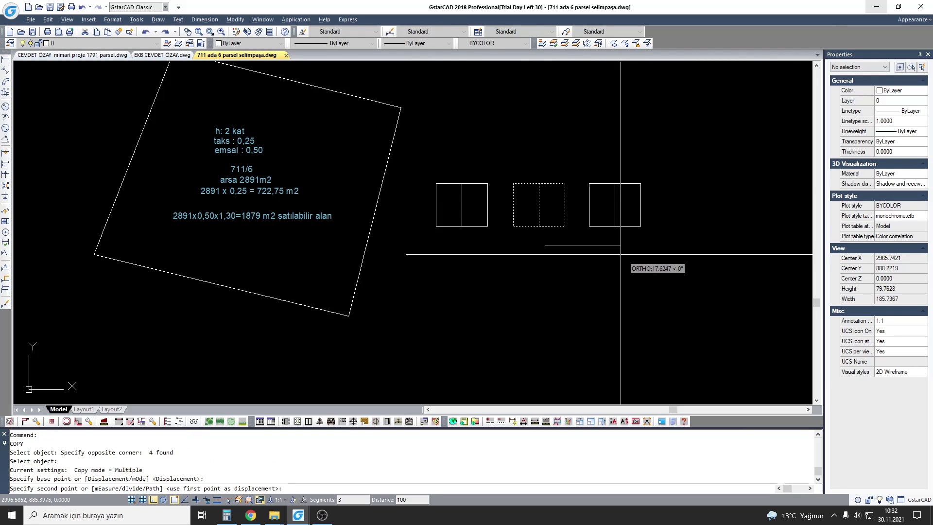
{"action": "key", "text": "Escape"}
- Review parcel 711/6's zoning data in the browser, then return to the drawing
{"action": "scroll", "coordinate": [310, 145], "scroll_direction": "down", "scroll_amount": 2}
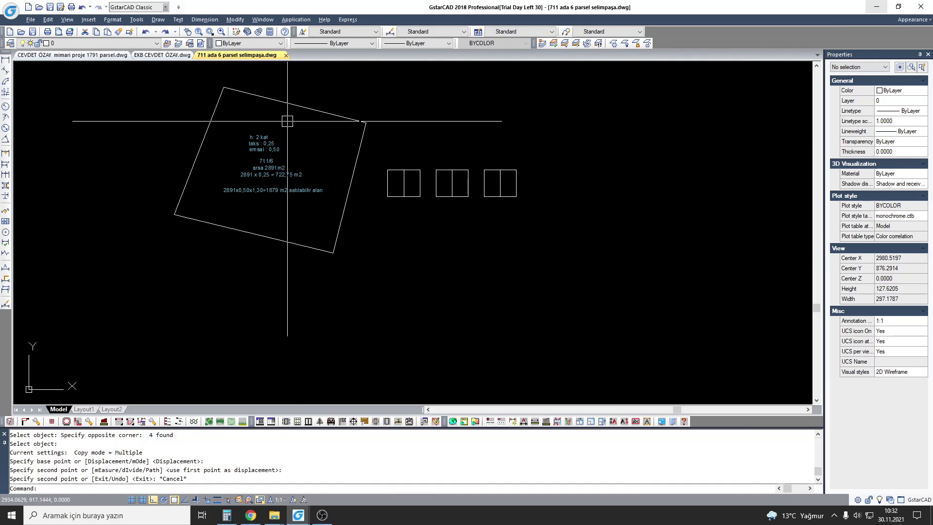
{"action": "scroll", "coordinate": [287, 202], "scroll_direction": "up", "scroll_amount": 1}
{"action": "scroll", "coordinate": [272, 165], "scroll_direction": "up", "scroll_amount": 1}
{"action": "scroll", "coordinate": [292, 308], "scroll_direction": "up", "scroll_amount": 1}
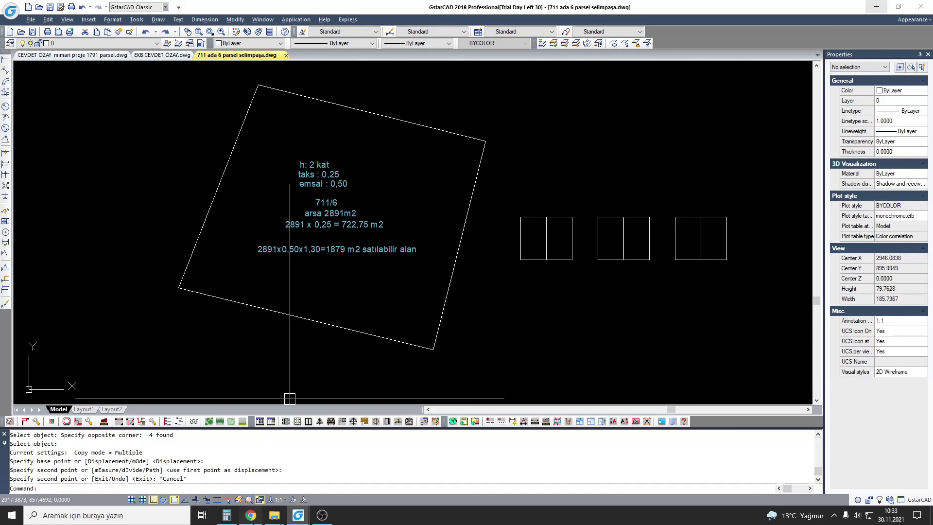
{"action": "key", "text": "alt+Tab"}
{"action": "scroll", "coordinate": [422, 245], "scroll_direction": "up", "scroll_amount": 4}
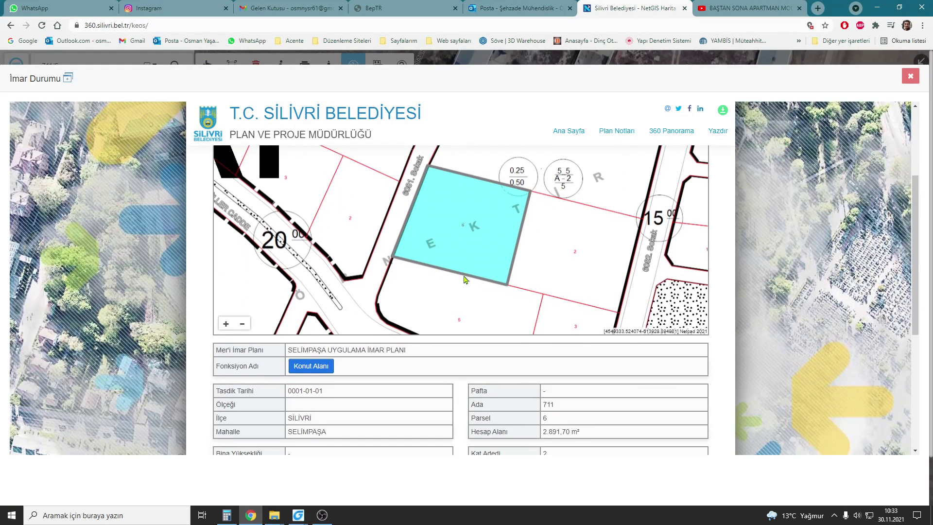
{"action": "scroll", "coordinate": [427, 454], "scroll_direction": "down", "scroll_amount": 2}
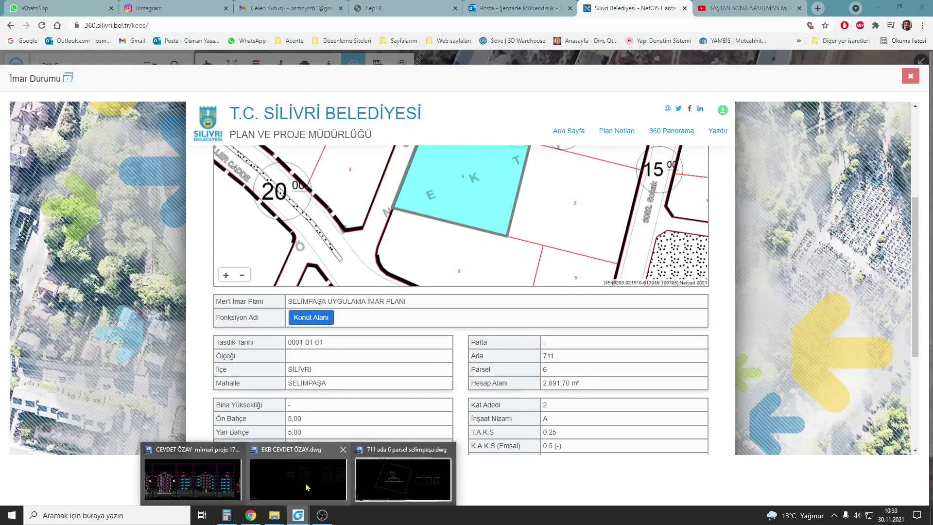
{"action": "mouse_move", "coordinate": [298, 515]}
{"action": "left_click", "coordinate": [393, 472]}
{"action": "middle_click_drag", "start_coordinate": [431, 254], "coordinate": [427, 252]}
- Offset the parcel 711/6 boundary 5 m inward to mark the setback line
{"action": "type", "text": "o"}
{"action": "key", "text": "Return"}
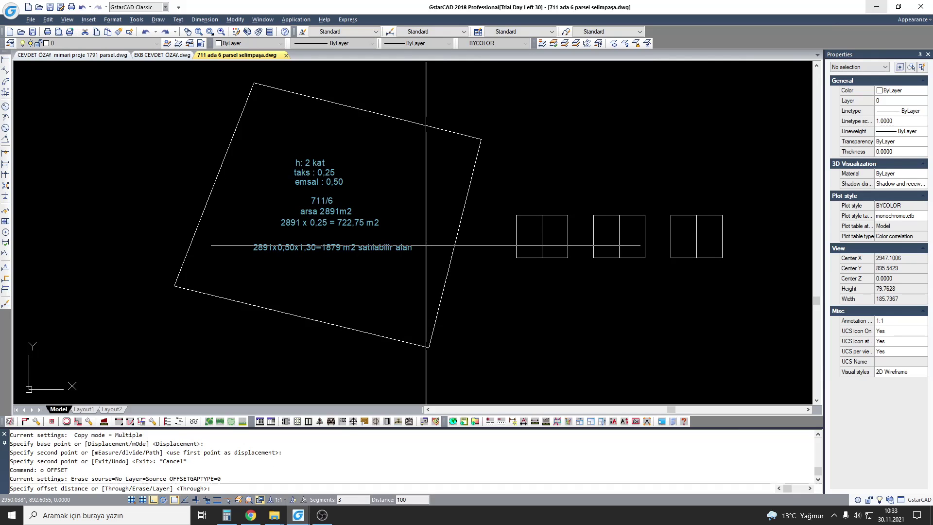
{"action": "type", "text": "5"}
{"action": "key", "text": "Return"}
{"action": "left_click", "coordinate": [444, 131]}
{"action": "left_click", "coordinate": [432, 175]}
{"action": "key", "text": "Escape"}
{"action": "mouse_move", "coordinate": [418, 189]}
{"action": "middle_mouse_down"}
{"action": "mouse_move", "coordinate": [431, 189]}
{"action": "mouse_move", "coordinate": [383, 191]}
{"action": "middle_mouse_up"}
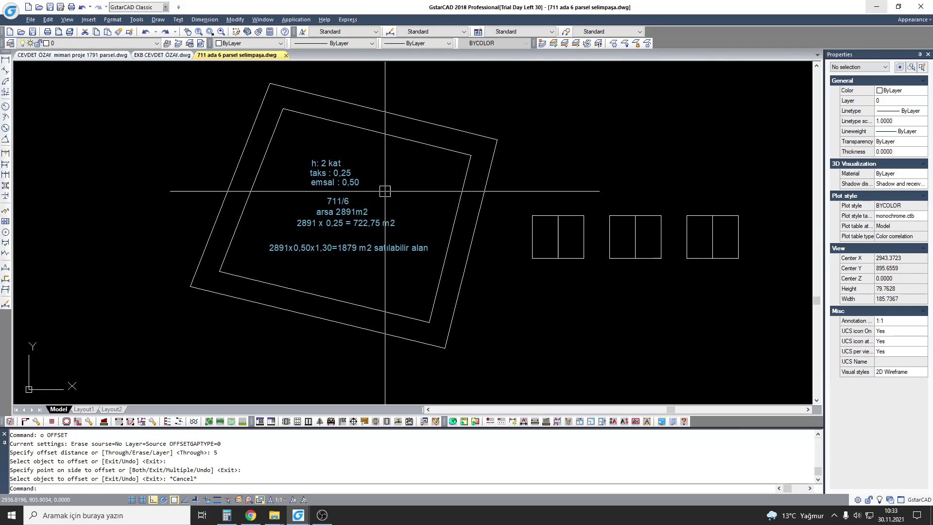